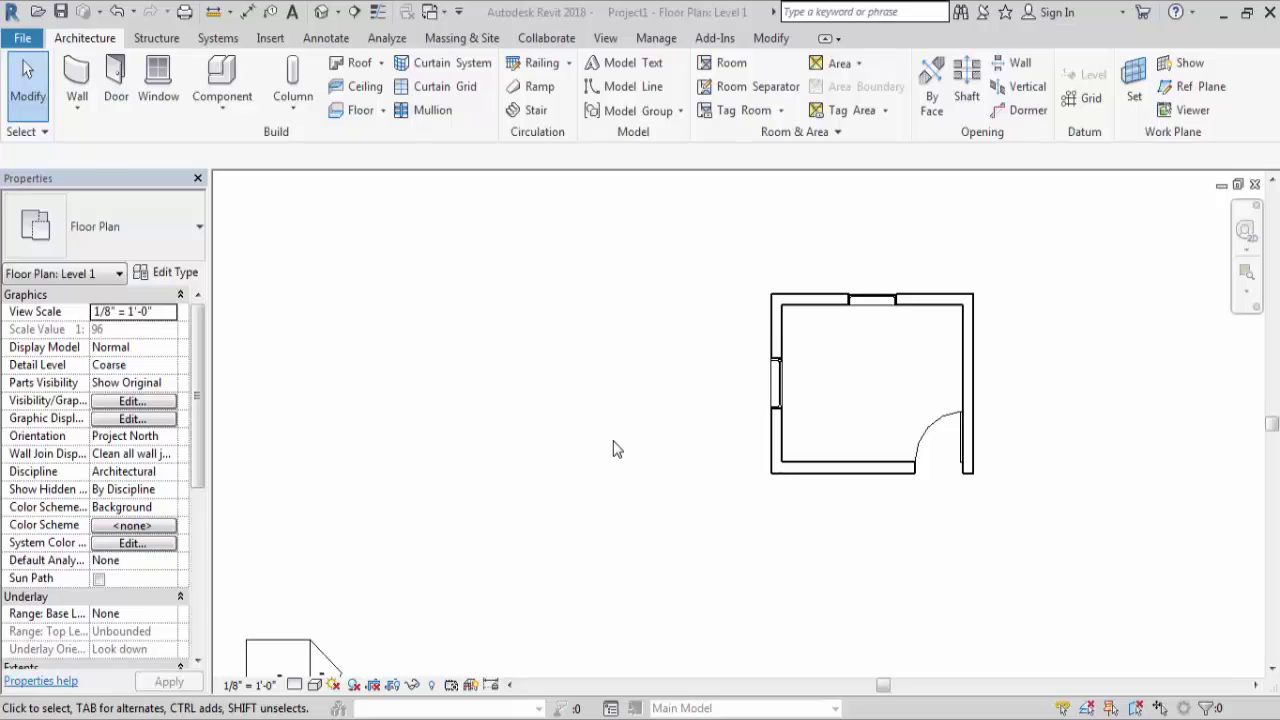
# Draw a closed rectangular room of Generic - 8" walls, about 12'-6" by 10'-0", beside the existing room with windows.
pyautogui.click(75, 82)
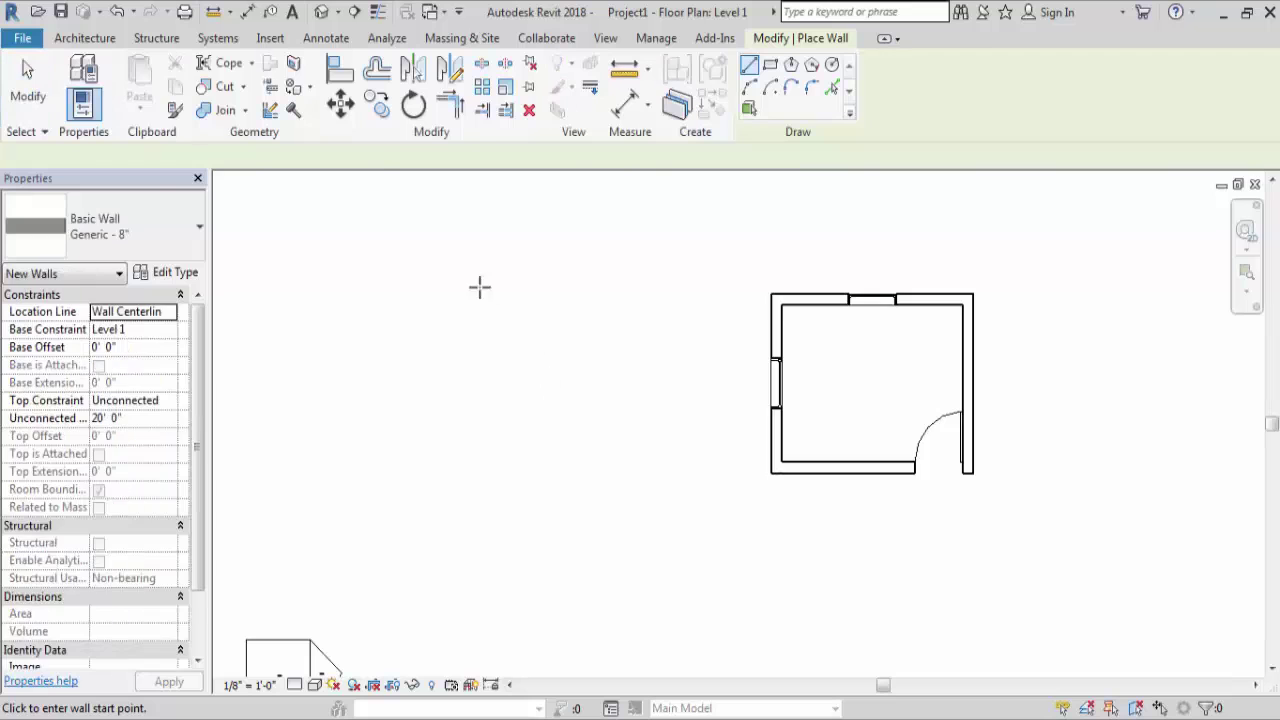
pyautogui.click(438, 313)
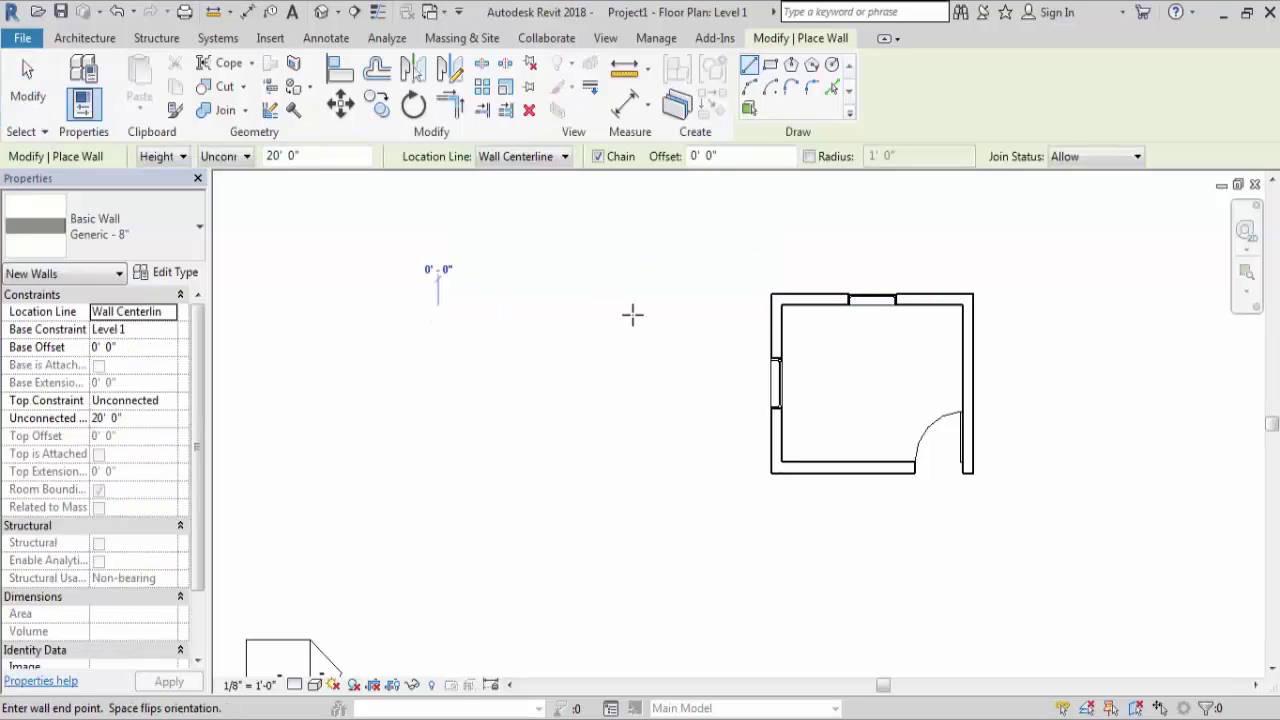
pyautogui.click(636, 314)
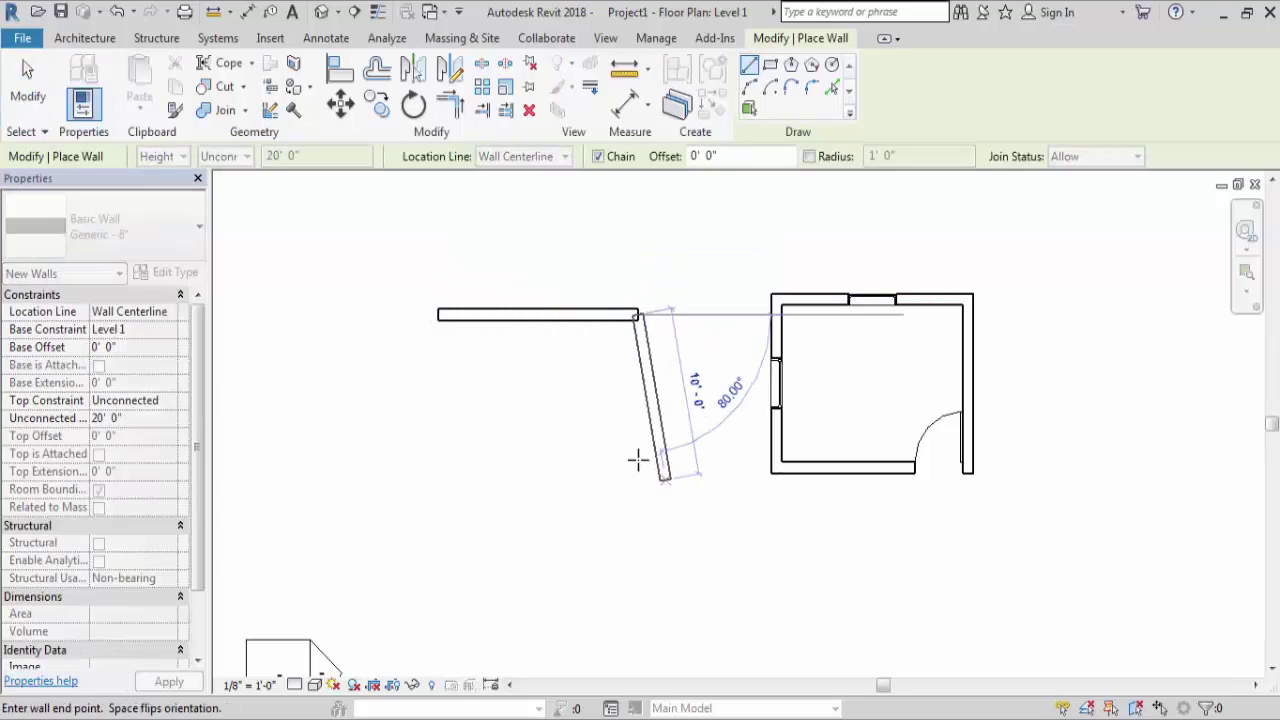
pyautogui.click(637, 478)
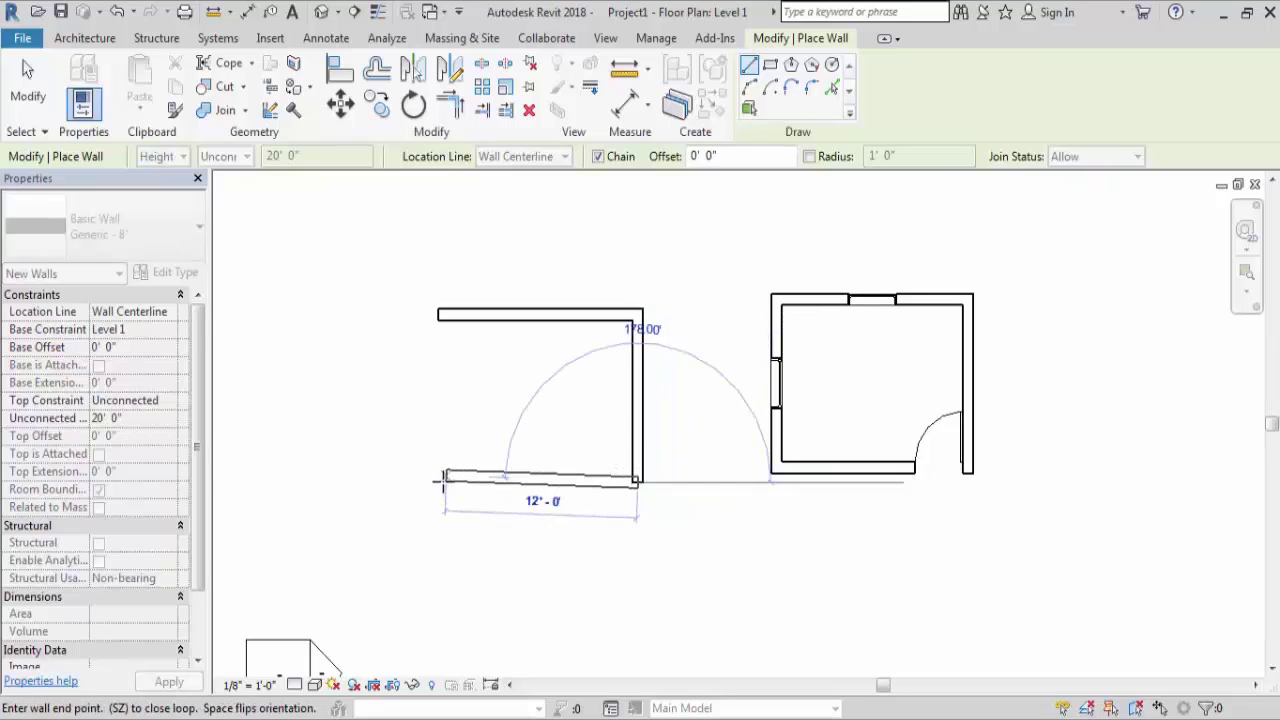
pyautogui.click(437, 480)
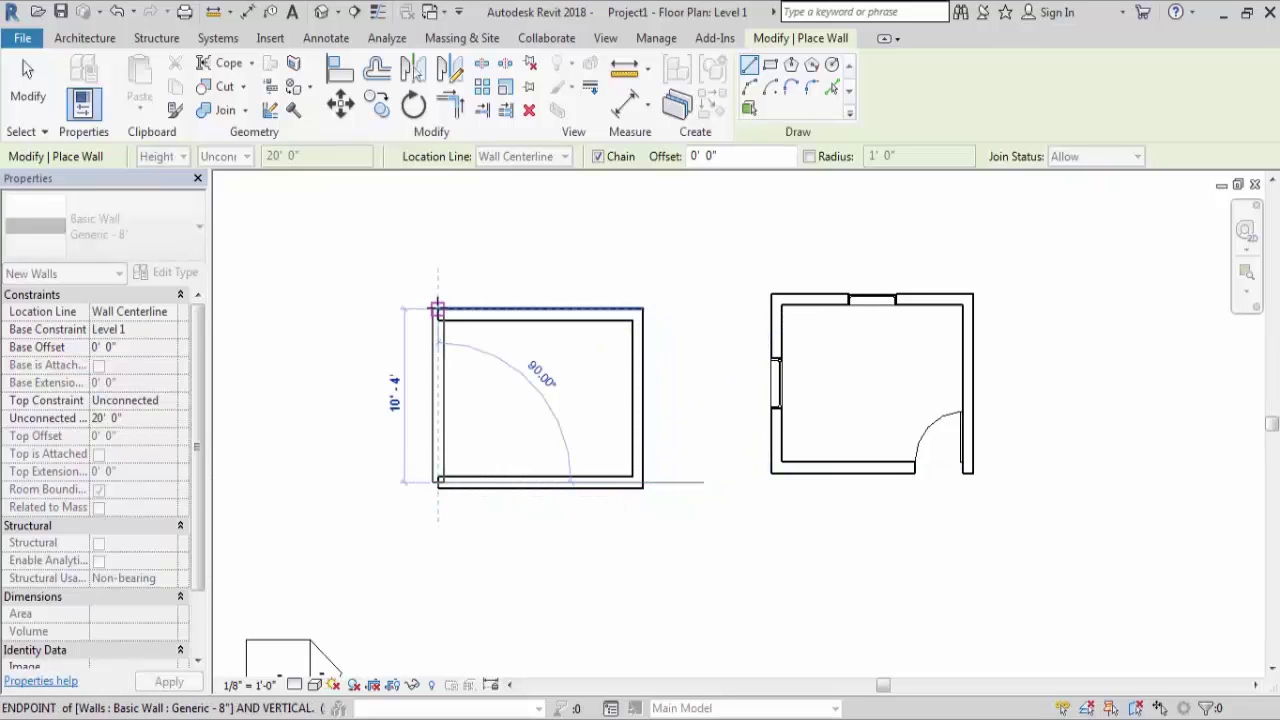
pyautogui.click(437, 309)
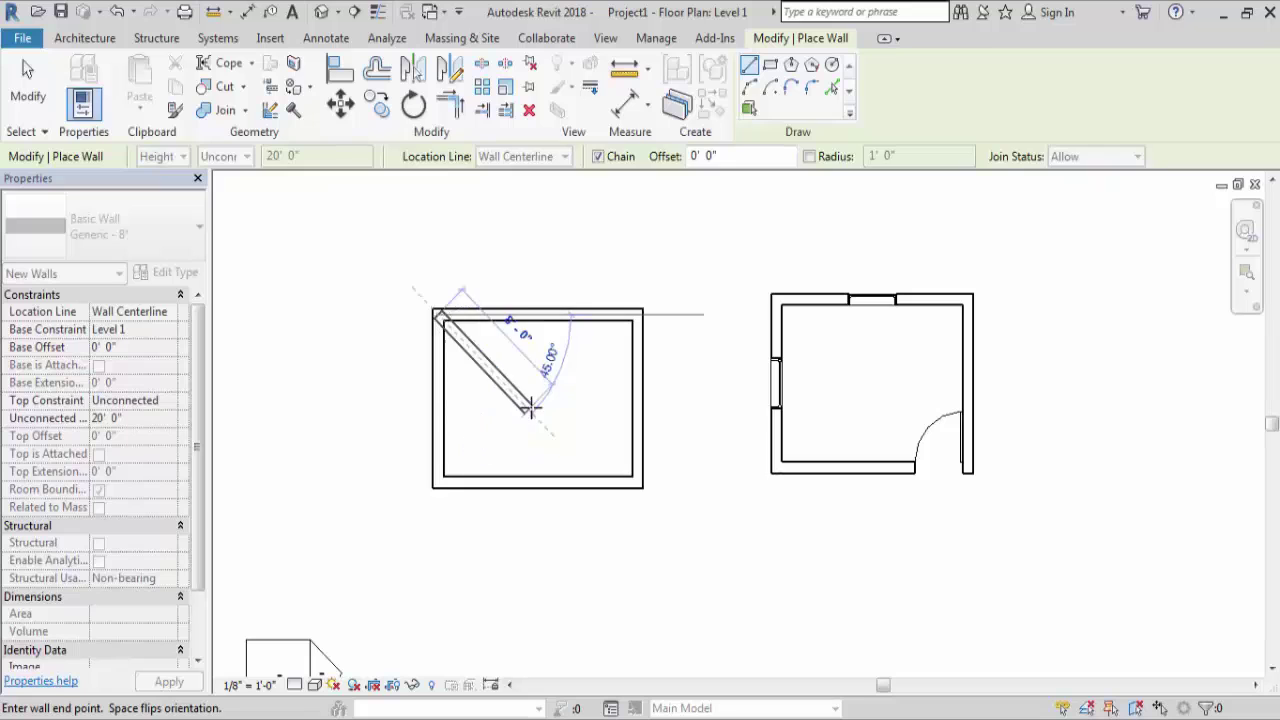
pyautogui.press('Escape')
pyautogui.press('Escape')
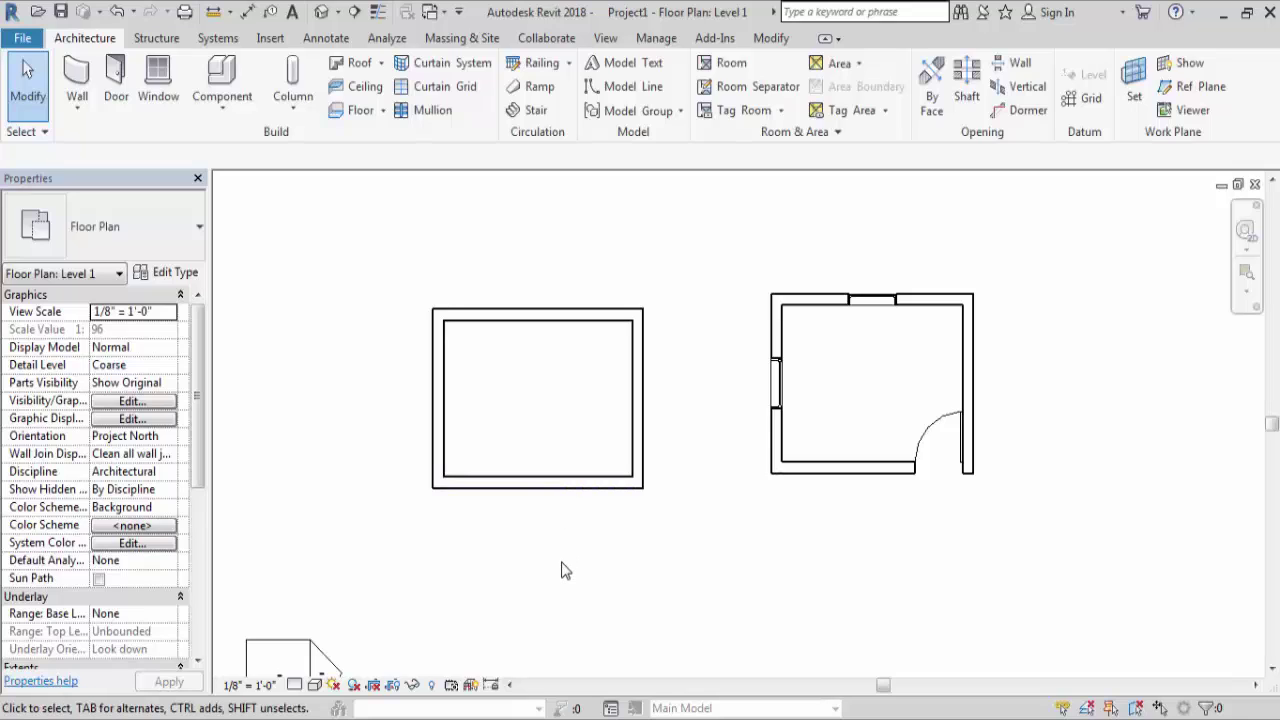
# Select the new room's upper wall to check its category in the properties, and clear the selection.
pyautogui.click(563, 316)
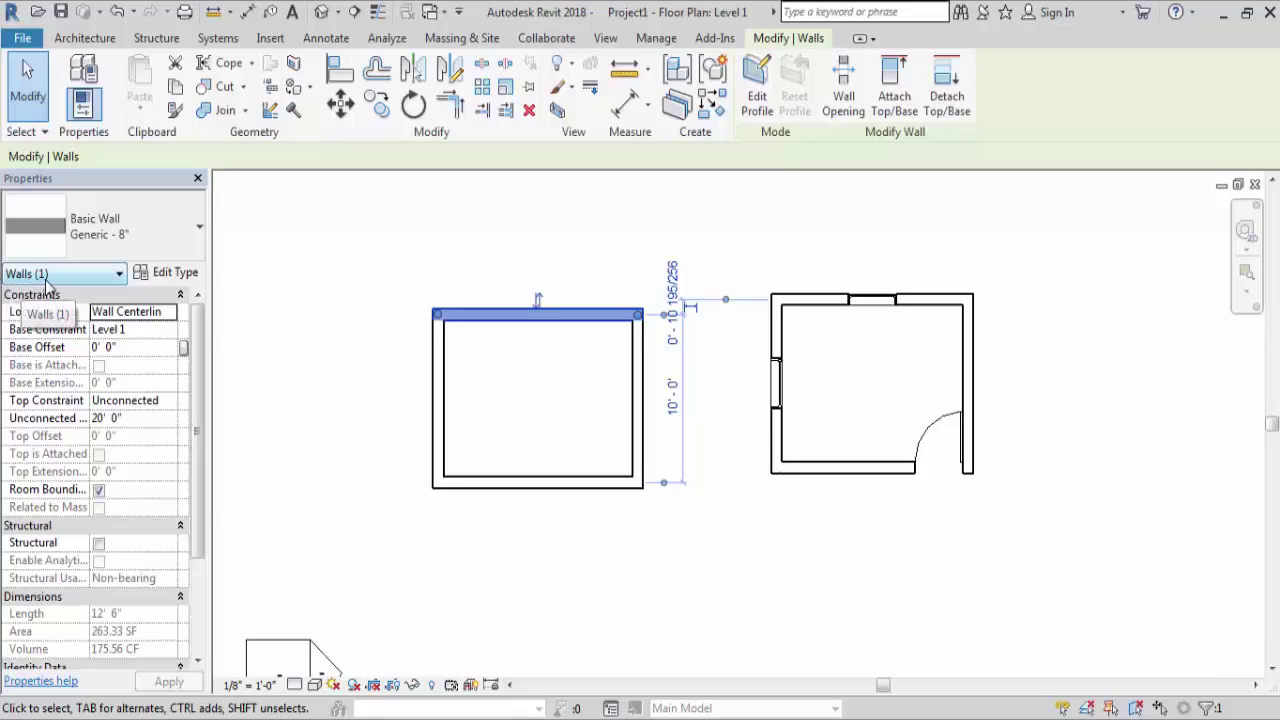
pyautogui.click(335, 526)
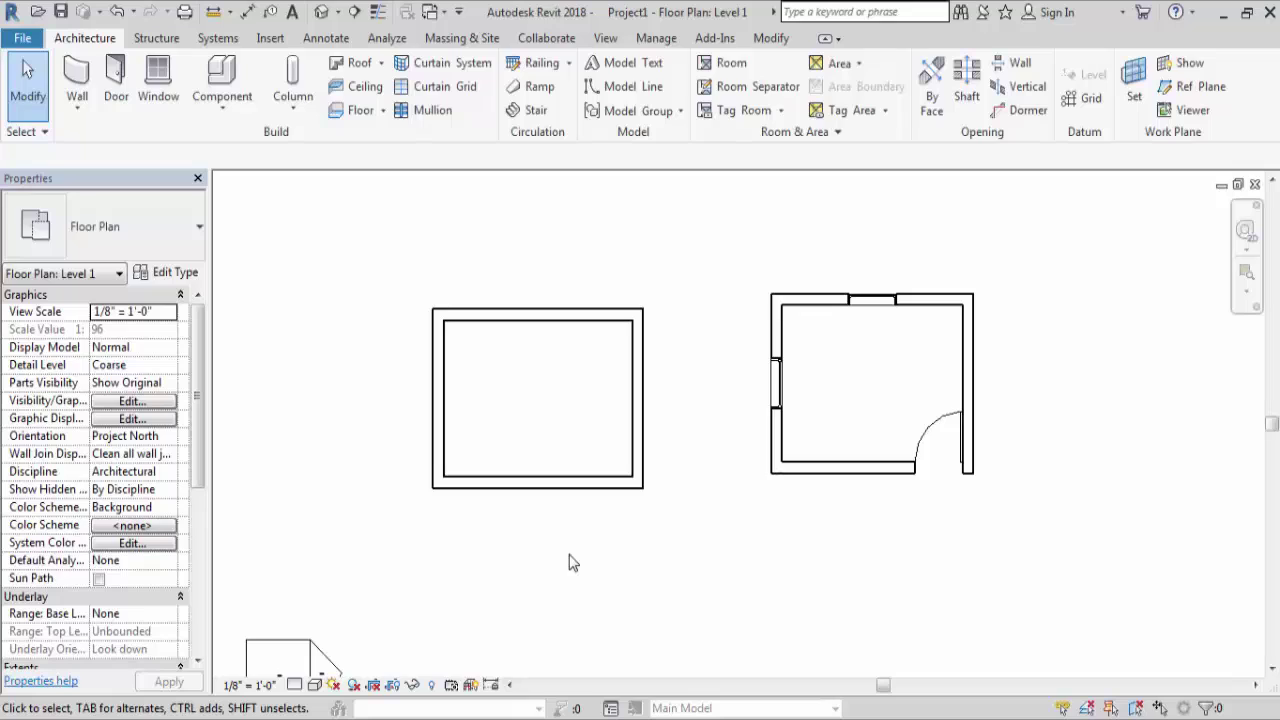
pyautogui.scroll(-1, 640, 575)
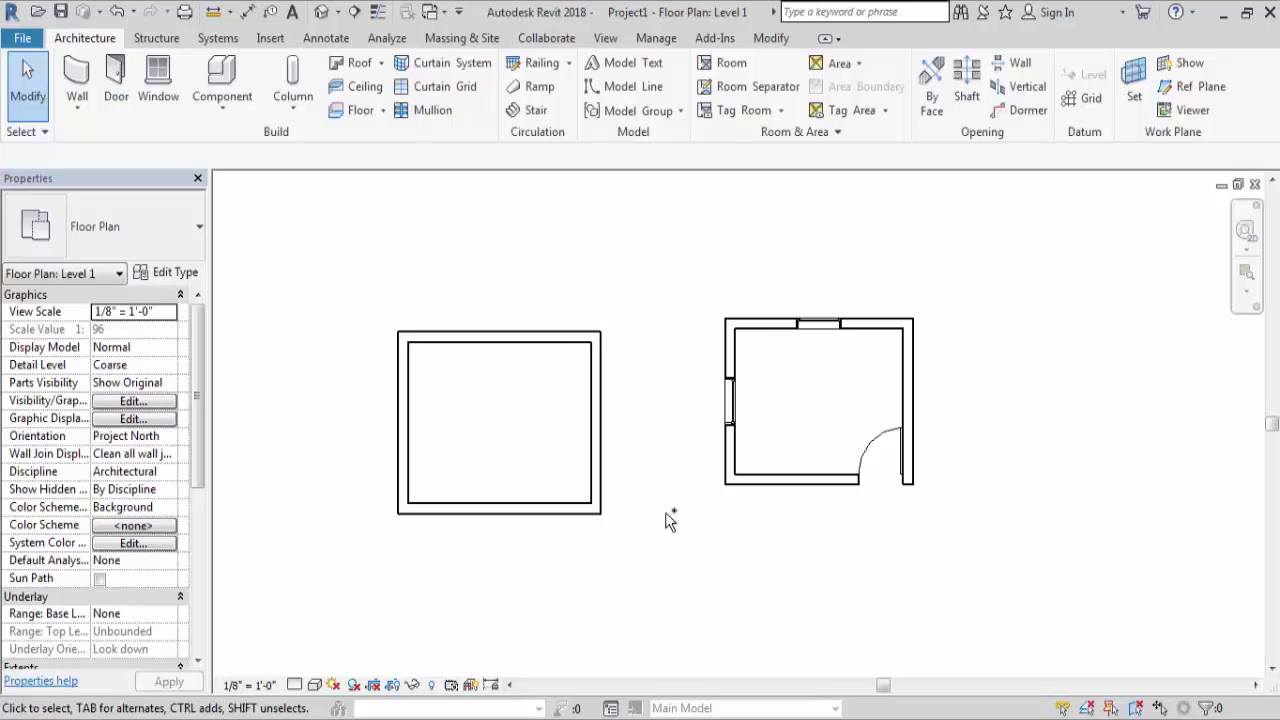
pyautogui.scroll(1, 665, 512)
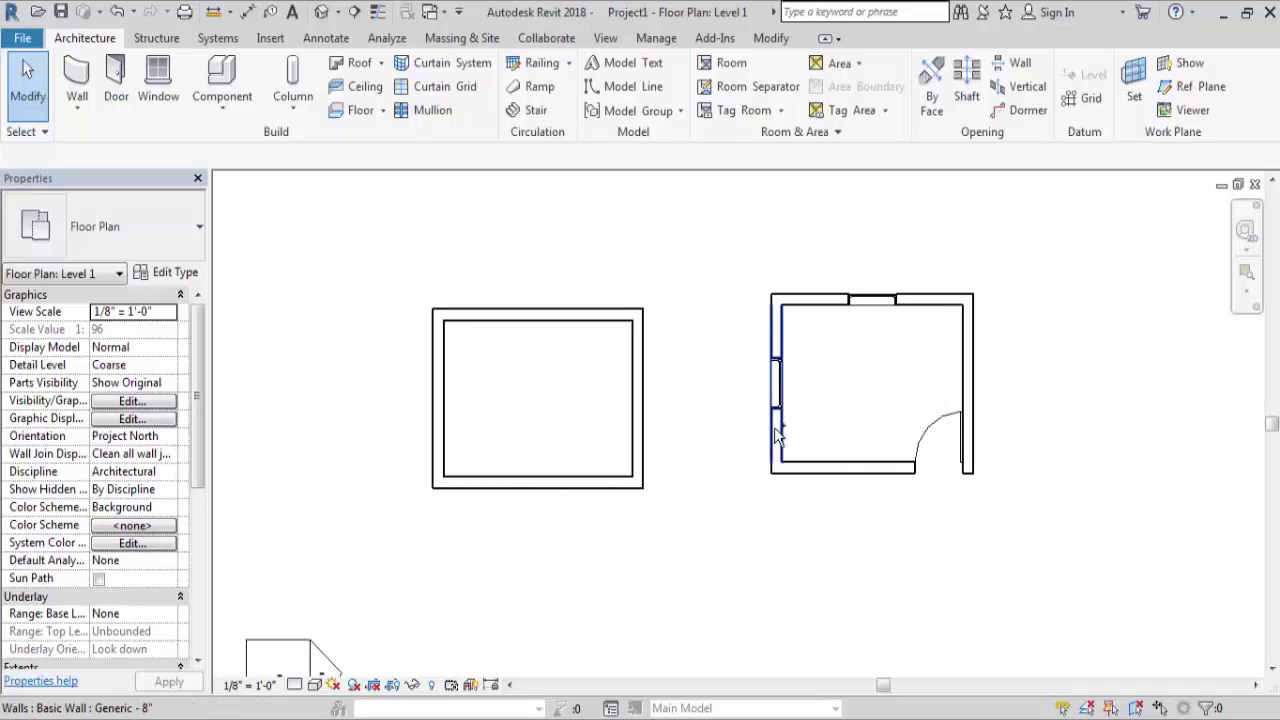
# Select all four walls of the room with the door together to check the selection's category, and clear the selection.
pyautogui.click(778, 435)
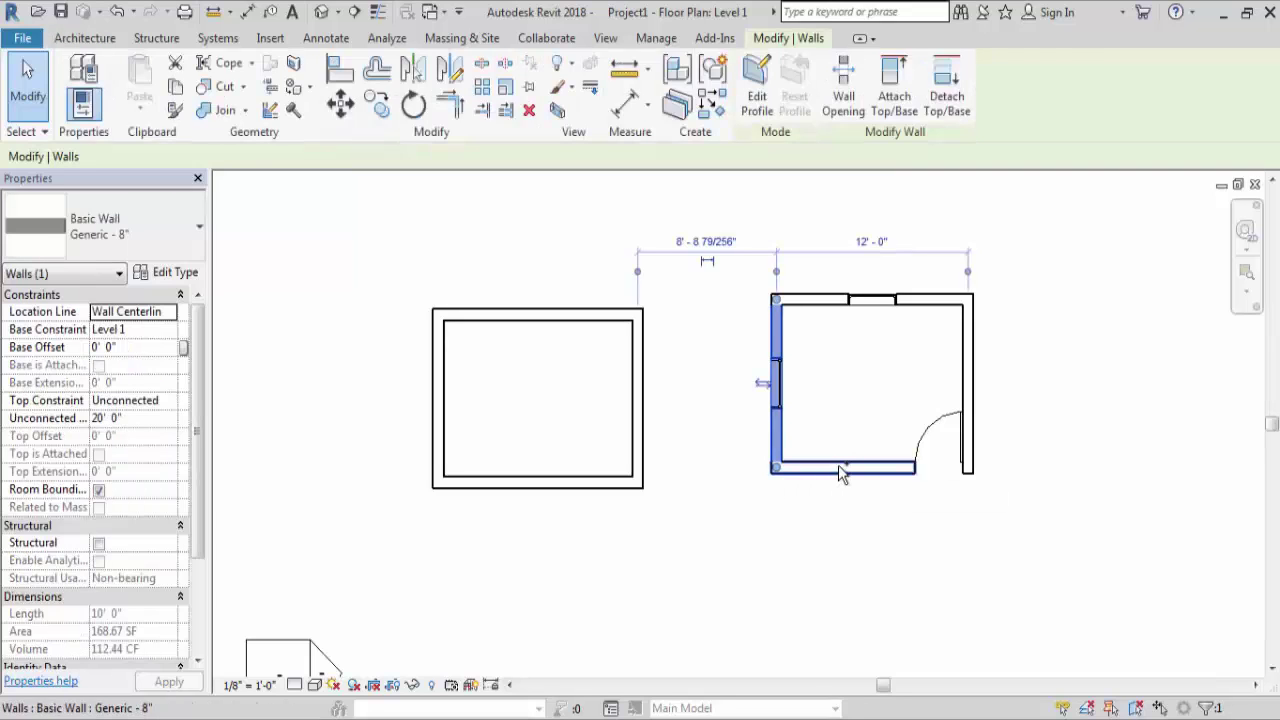
pyautogui.keyDown('ctrl'); pyautogui.click(841, 470); pyautogui.keyUp('ctrl')
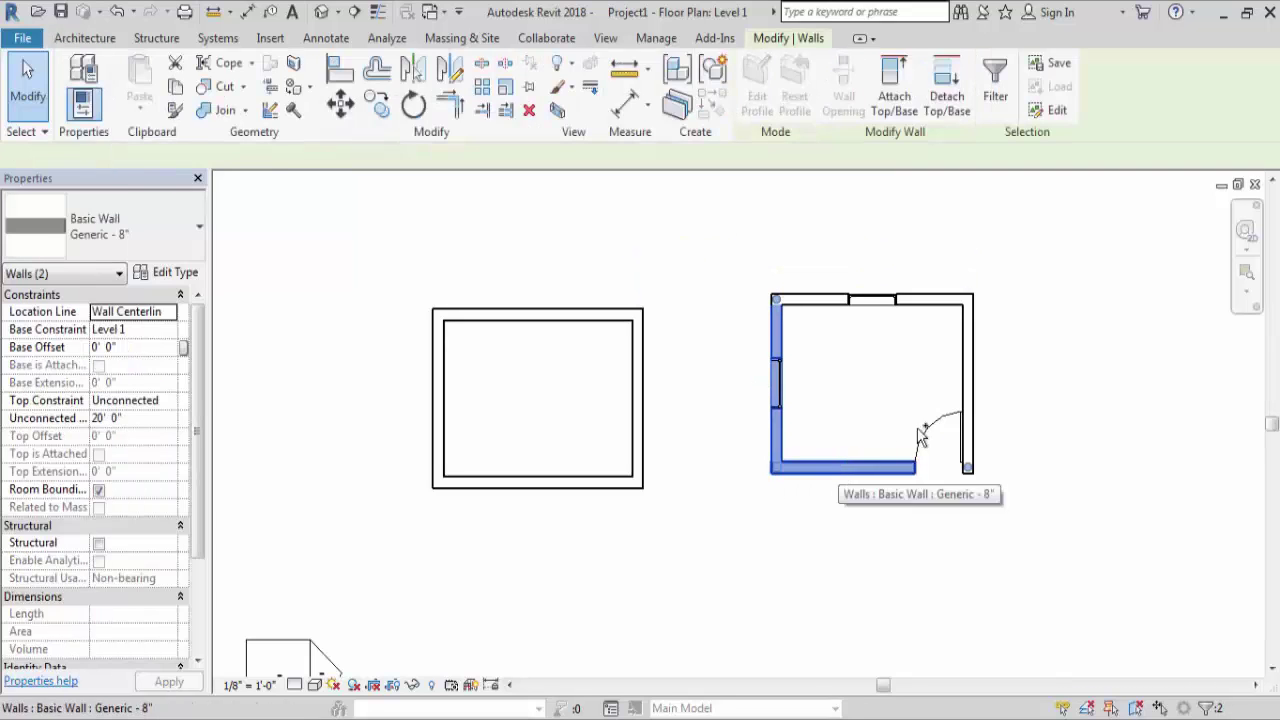
pyautogui.keyDown('ctrl'); pyautogui.click(966, 346); pyautogui.keyUp('ctrl')
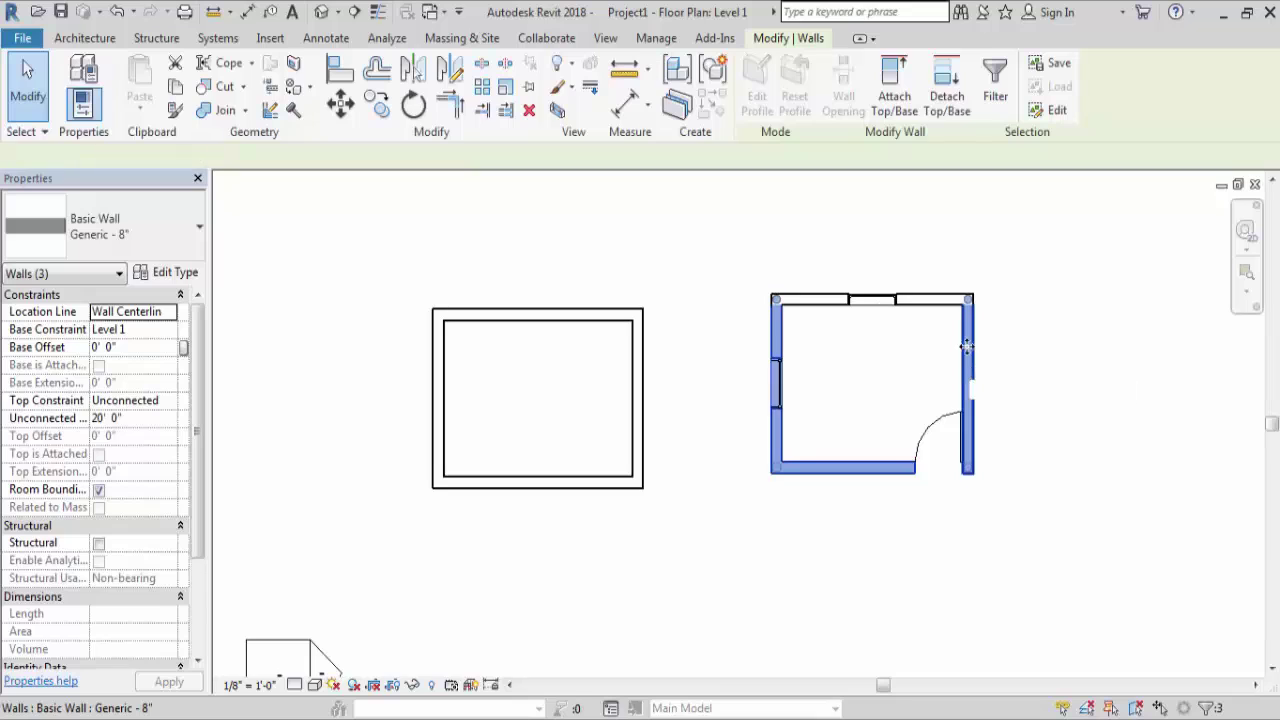
pyautogui.keyDown('ctrl'); pyautogui.click(938, 304); pyautogui.keyUp('ctrl')
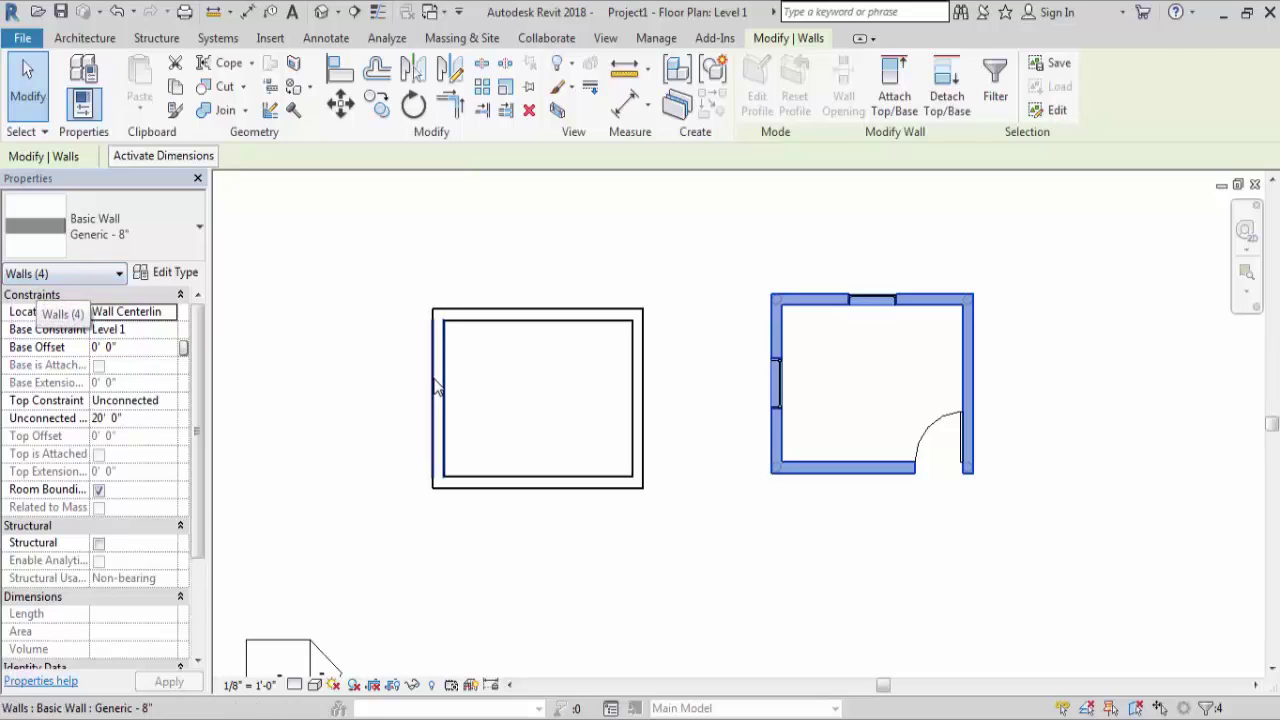
pyautogui.click(470, 358)
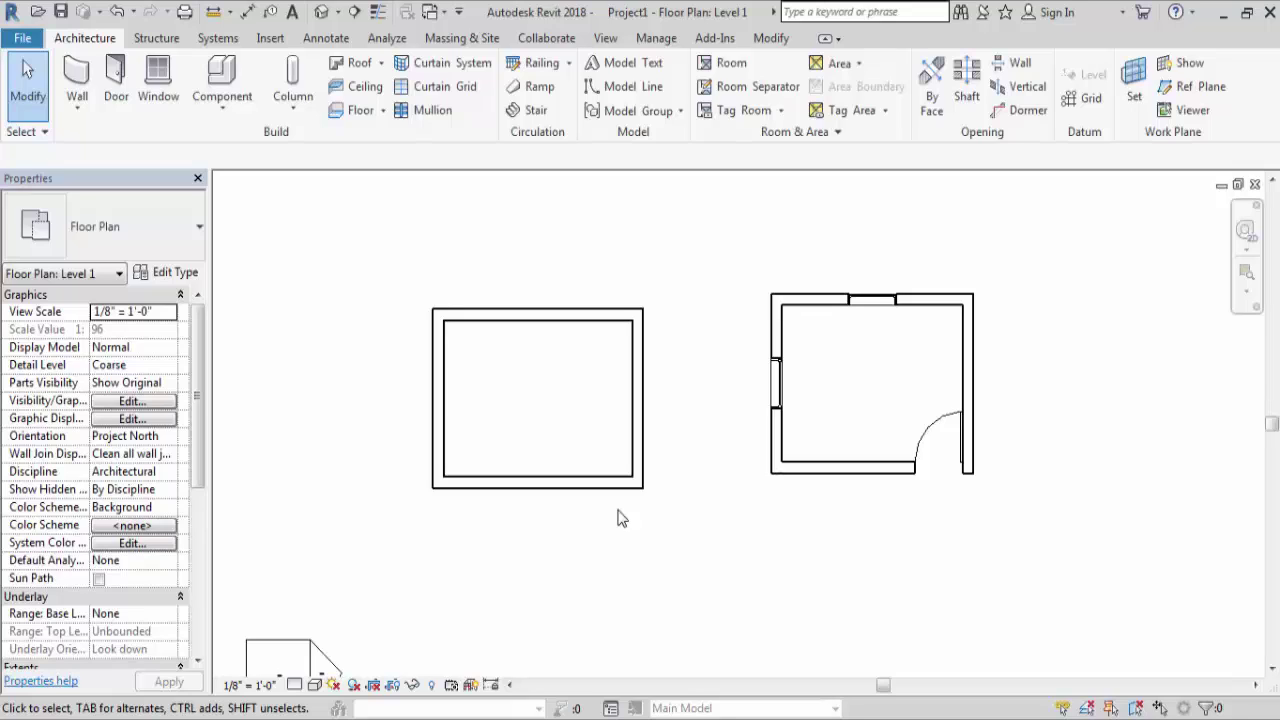
# Select the lower and right walls, both windows and the door of the existing room, list the selected categories, and clear the selection.
pyautogui.click(865, 472)
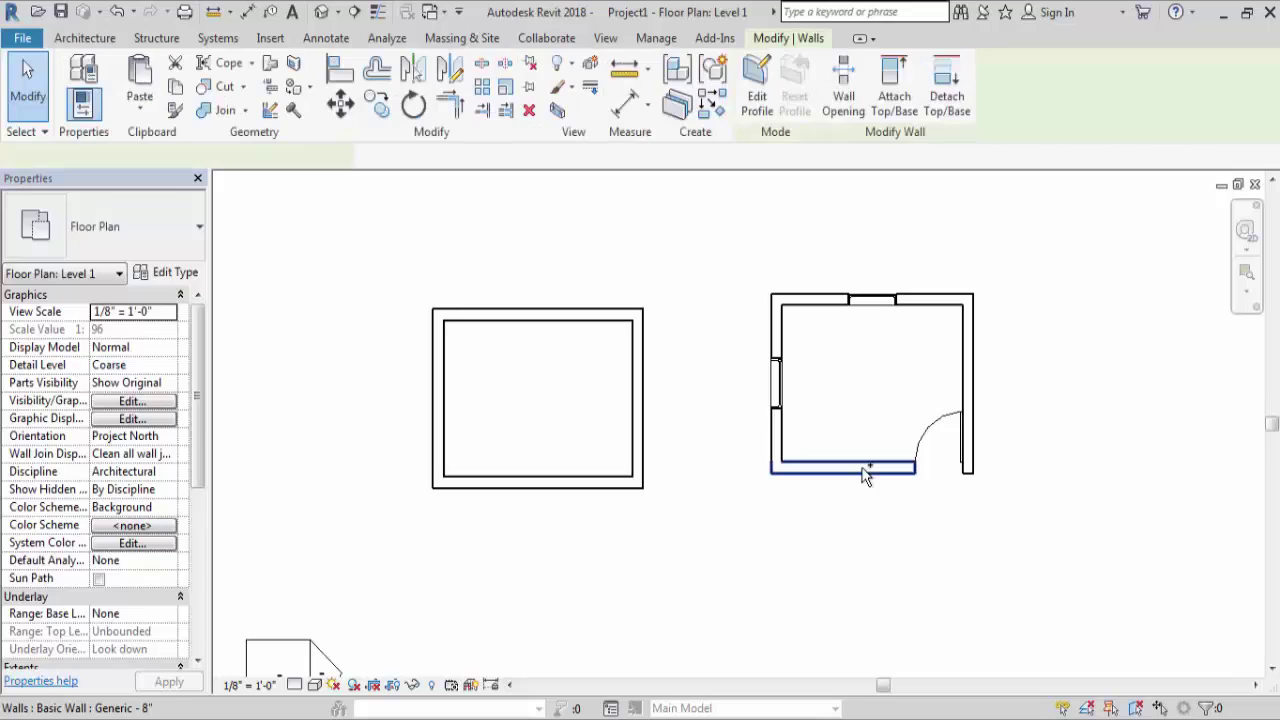
pyautogui.keyDown('ctrl'); pyautogui.click(976, 340); pyautogui.keyUp('ctrl')
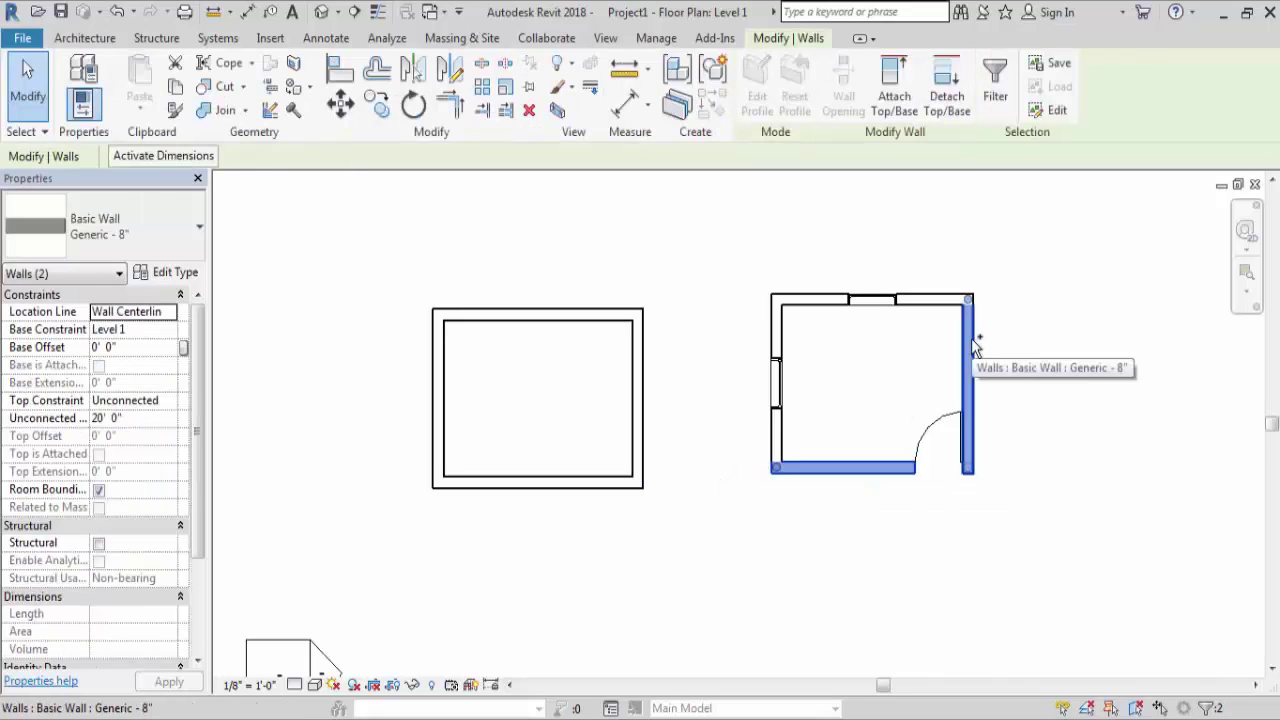
pyautogui.keyDown('ctrl'); pyautogui.click(878, 300); pyautogui.keyUp('ctrl')
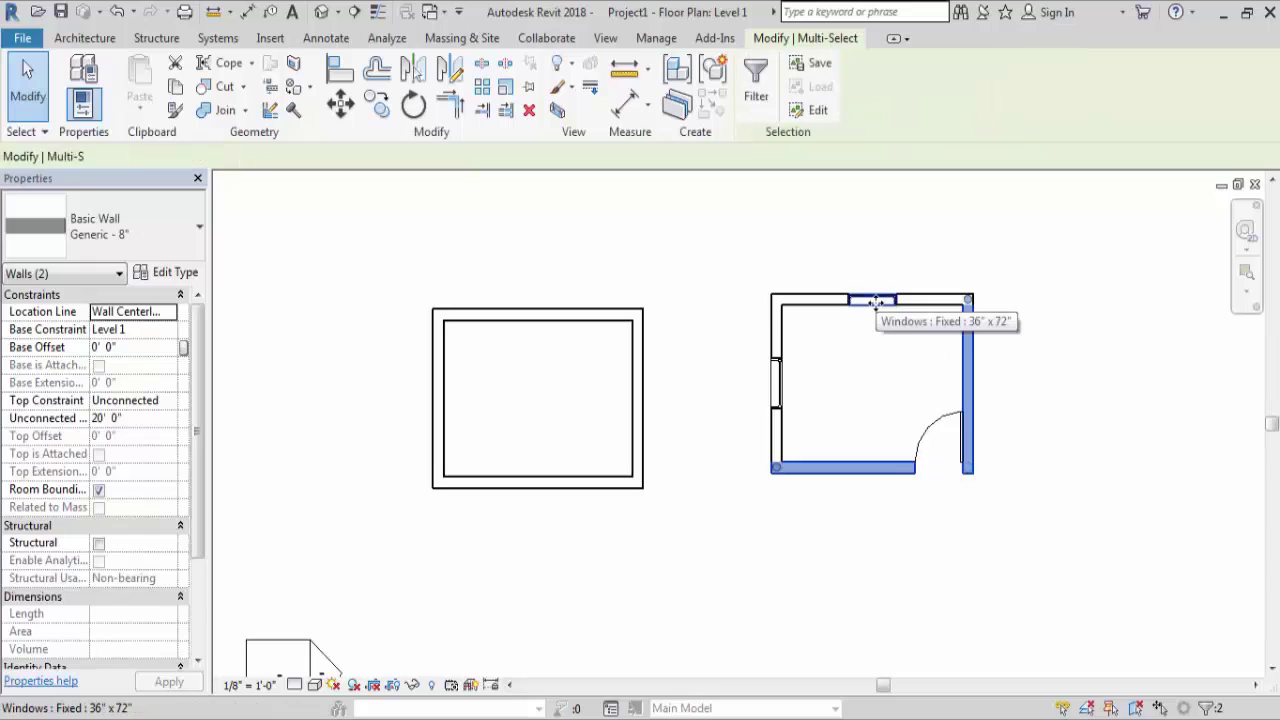
pyautogui.keyDown('ctrl'); pyautogui.click(774, 378); pyautogui.keyUp('ctrl')
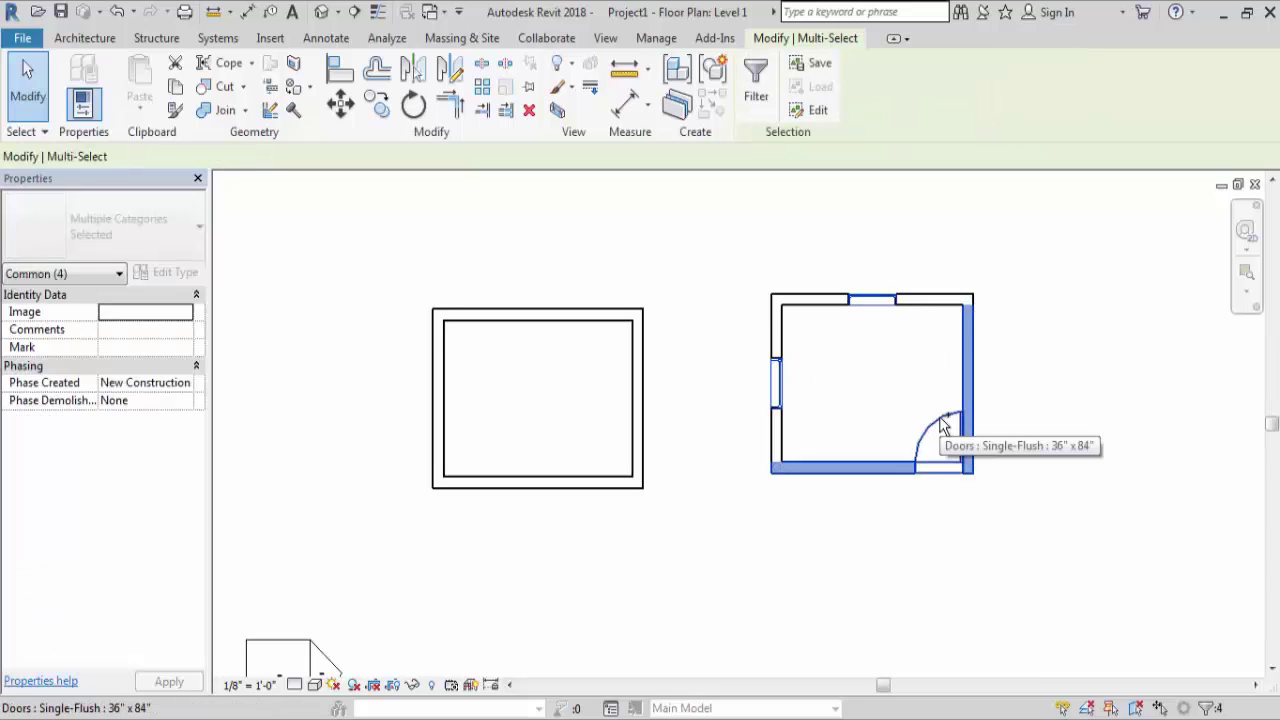
pyautogui.keyDown('ctrl'); pyautogui.click(935, 427); pyautogui.keyUp('ctrl')
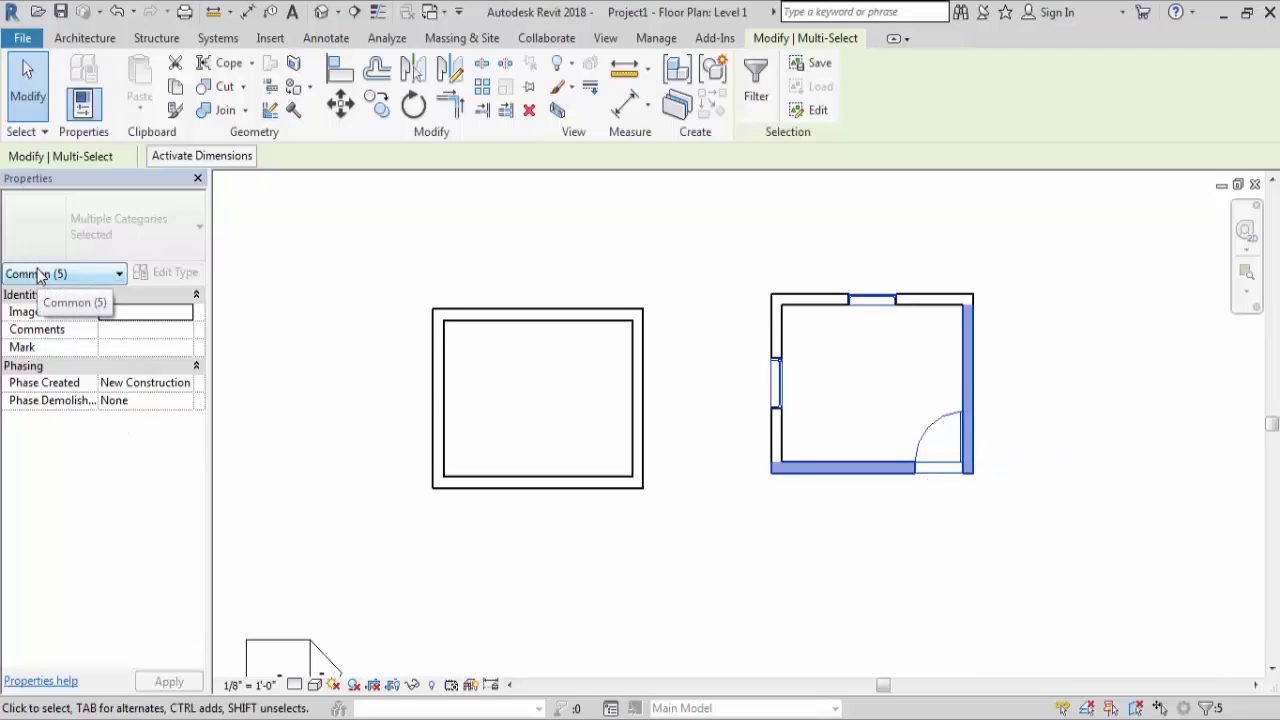
pyautogui.click(118, 275)
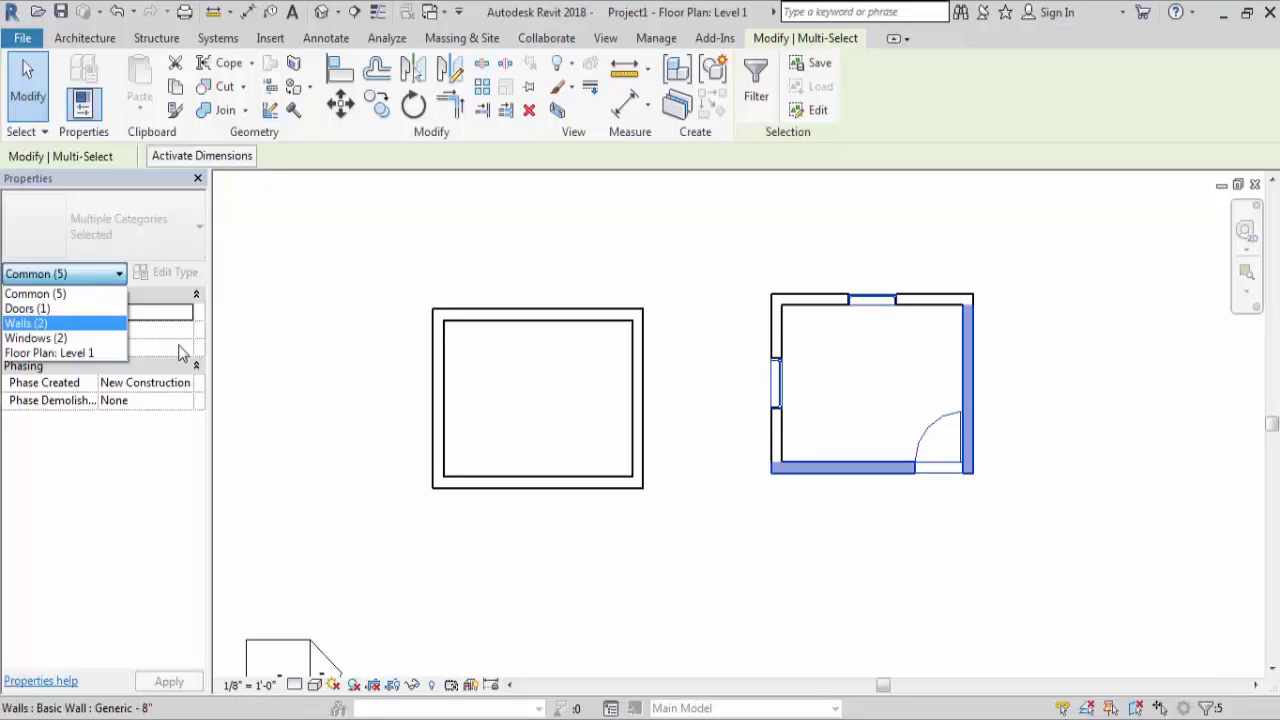
pyautogui.click(345, 406)
pyautogui.click(416, 420)
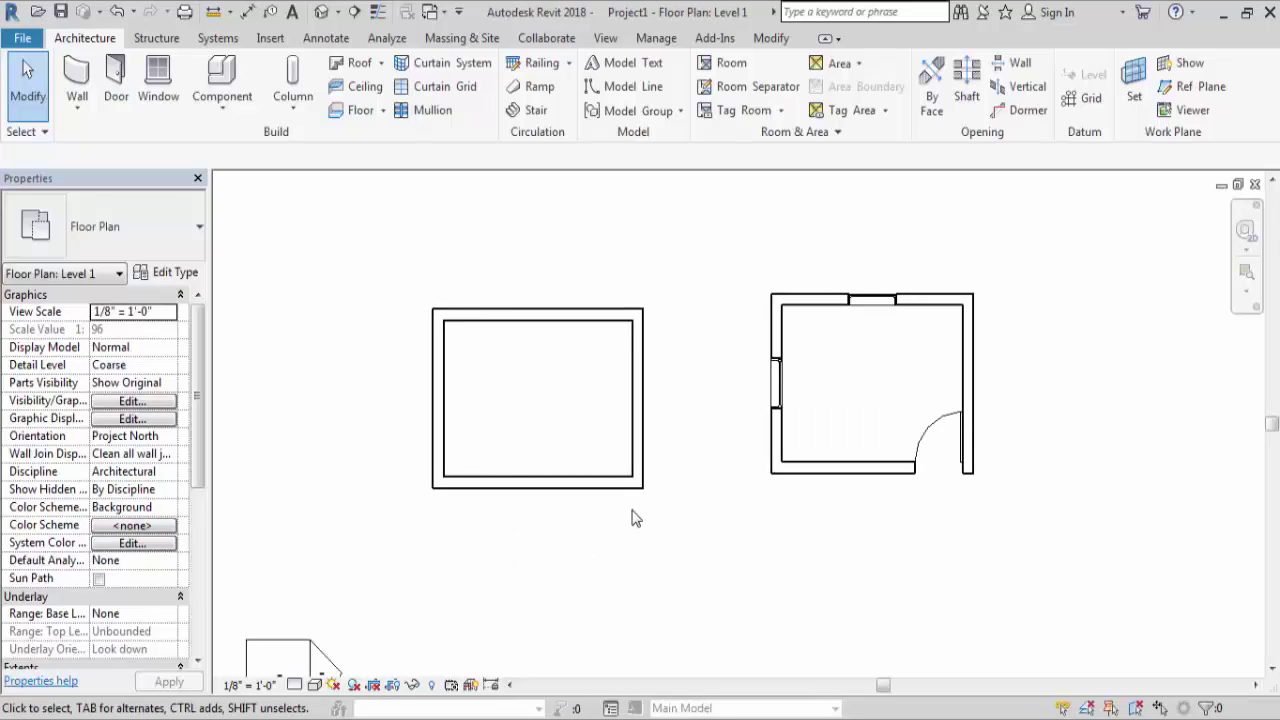
# Select both windows, the existing room's four walls and the empty room's right and upper walls, list the selected categories, and deselect everything.
pyautogui.click(777, 382)
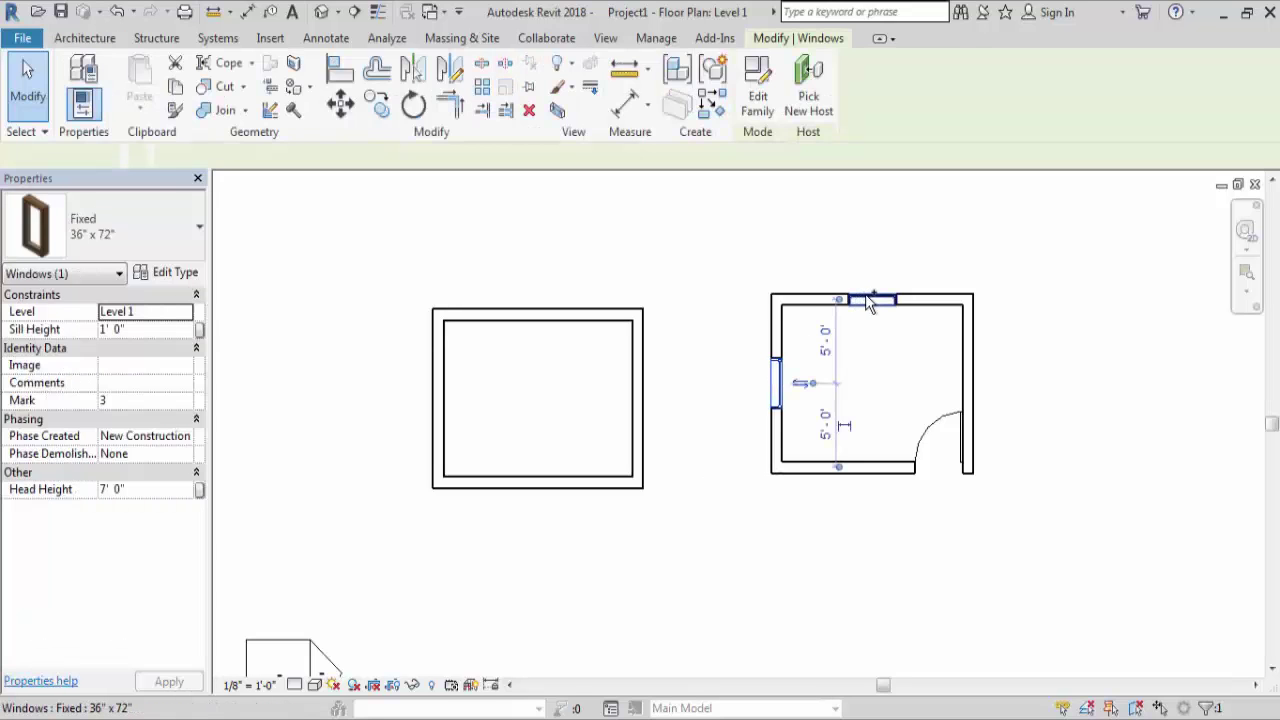
pyautogui.keyDown('ctrl'); pyautogui.click(872, 300); pyautogui.keyUp('ctrl')
pyautogui.keyDown('ctrl'); pyautogui.click(958, 299); pyautogui.keyUp('ctrl')
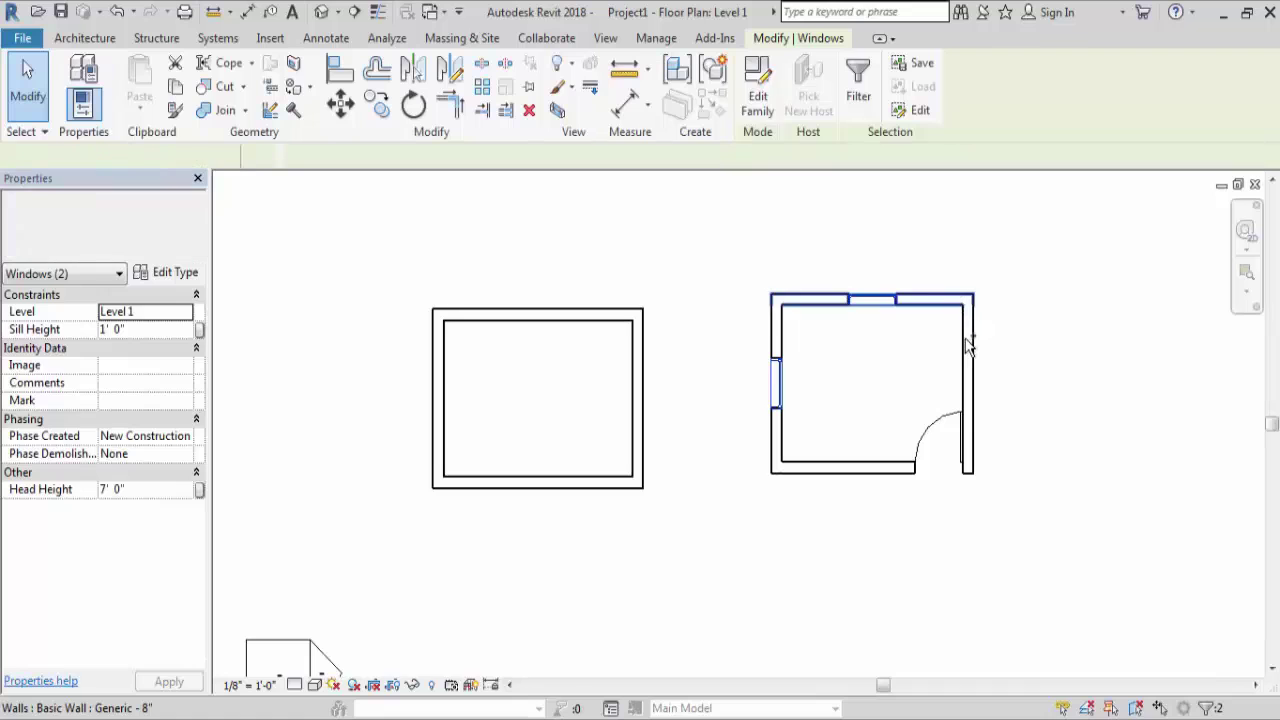
pyautogui.keyDown('ctrl'); pyautogui.click(968, 346); pyautogui.keyUp('ctrl')
pyautogui.keyDown('ctrl'); pyautogui.click(812, 467); pyautogui.keyUp('ctrl')
pyautogui.keyDown('ctrl'); pyautogui.click(775, 337); pyautogui.keyUp('ctrl')
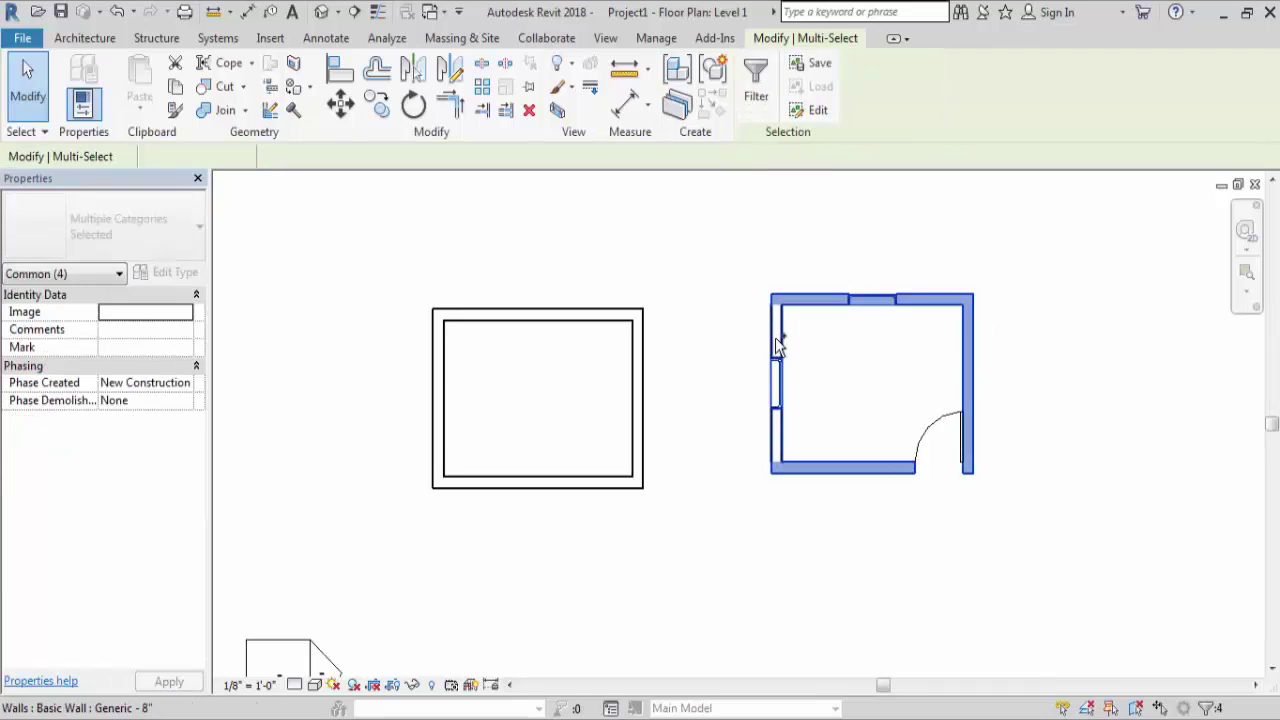
pyautogui.keyDown('ctrl'); pyautogui.click(637, 422); pyautogui.keyUp('ctrl')
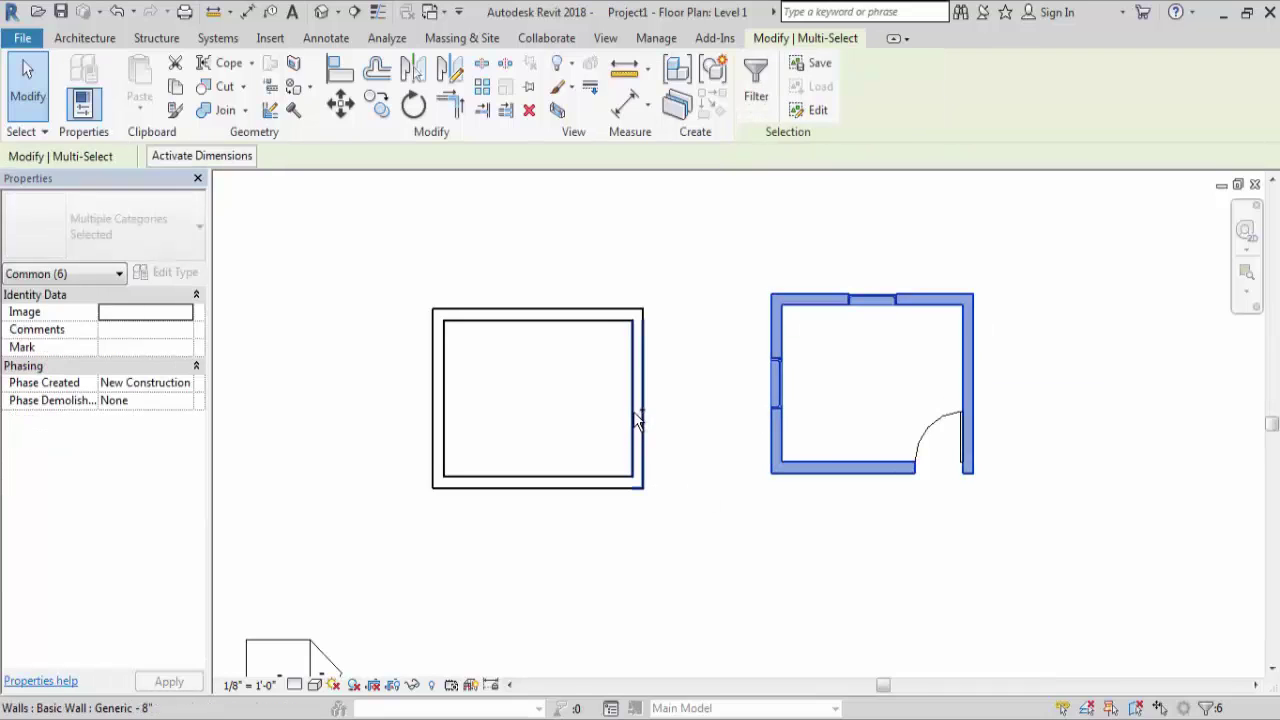
pyautogui.keyDown('ctrl'); pyautogui.click(598, 315); pyautogui.keyUp('ctrl')
pyautogui.keyDown('ctrl'); pyautogui.click(597, 317); pyautogui.keyUp('ctrl')
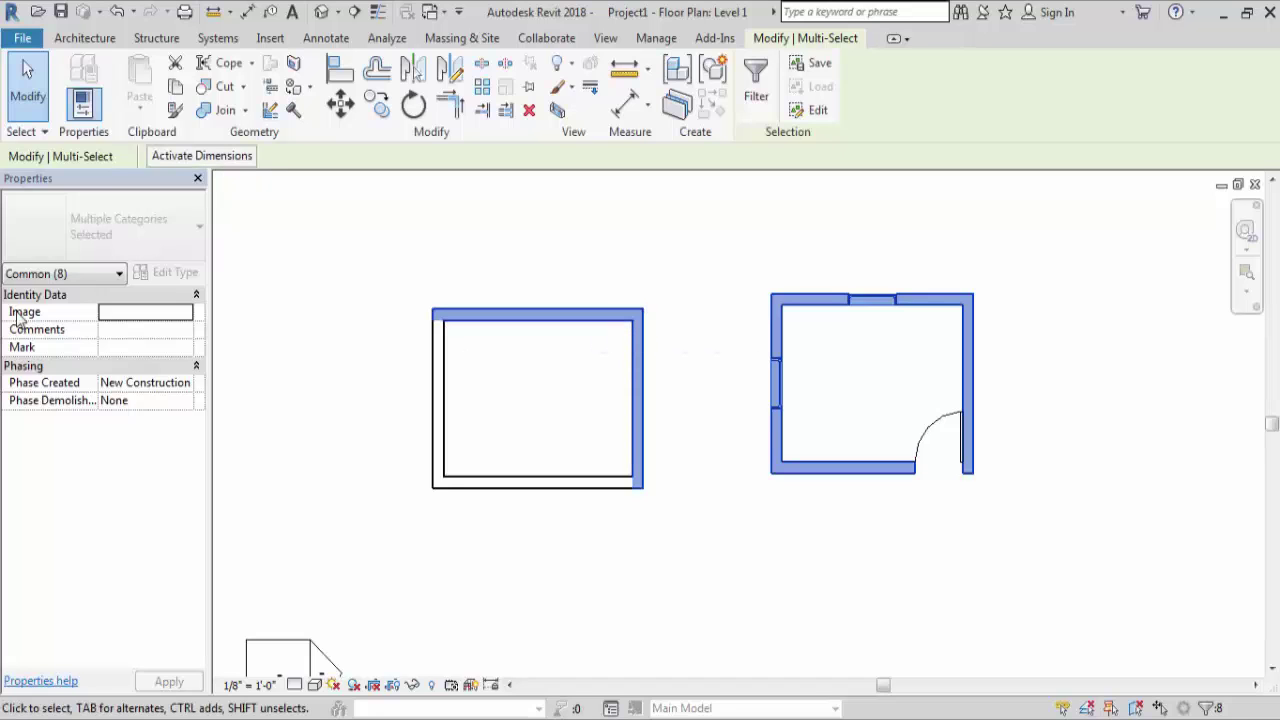
pyautogui.click(120, 278)
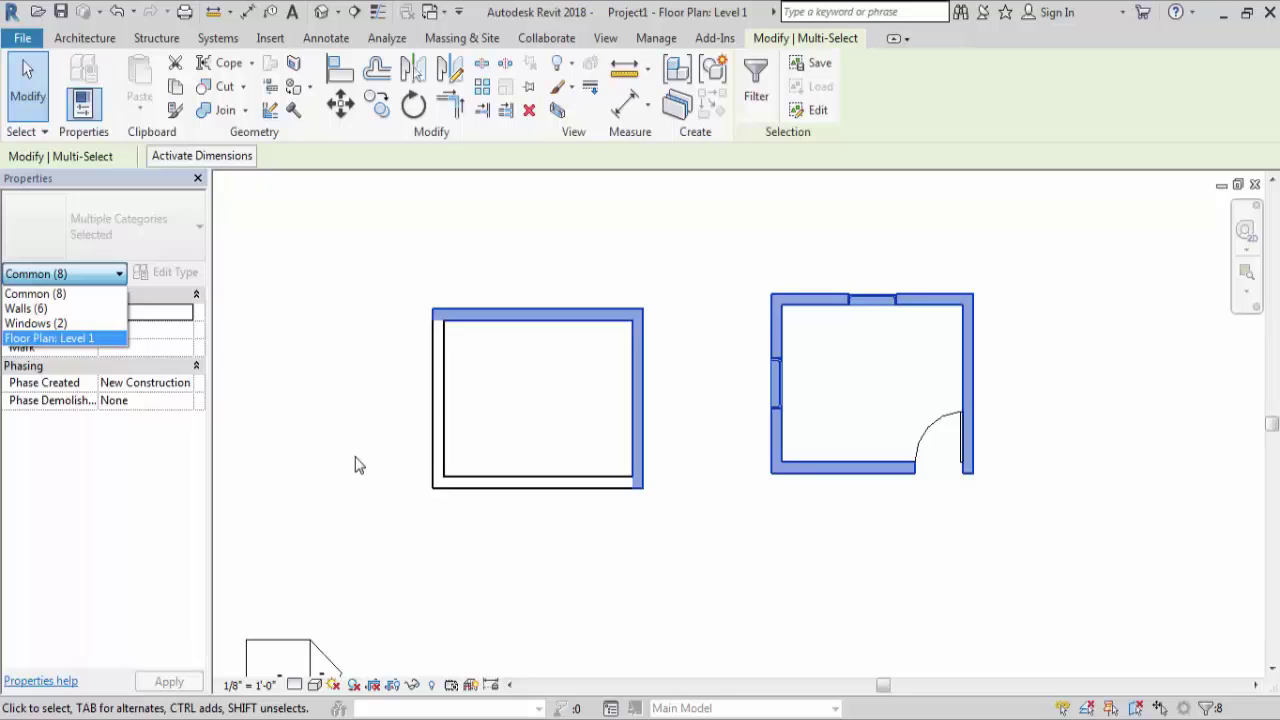
pyautogui.click(357, 420)
pyautogui.click(397, 457)
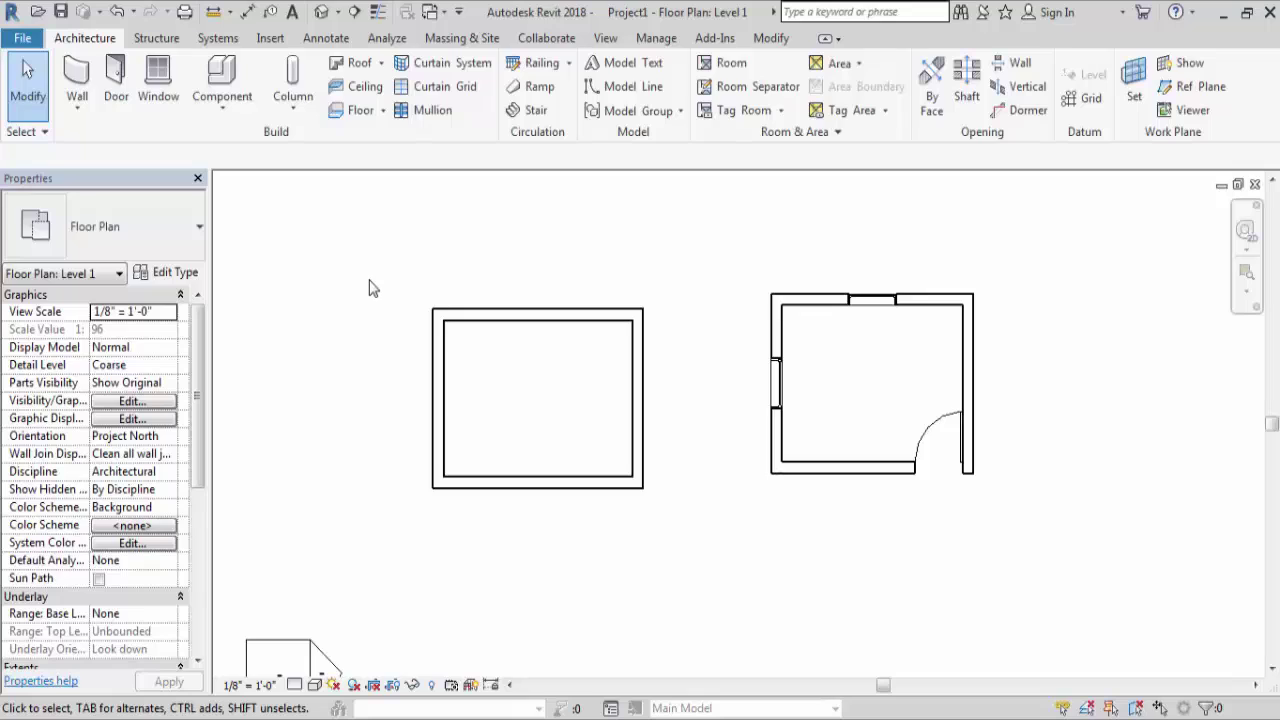
# Select both rooms completely with one enclosing selection window and list the categories of the selected elements.
pyautogui.moveTo(365, 279)
pyautogui.mouseDown()
pyautogui.moveTo(492, 360)
pyautogui.moveTo(585, 446)
pyautogui.mouseUp()
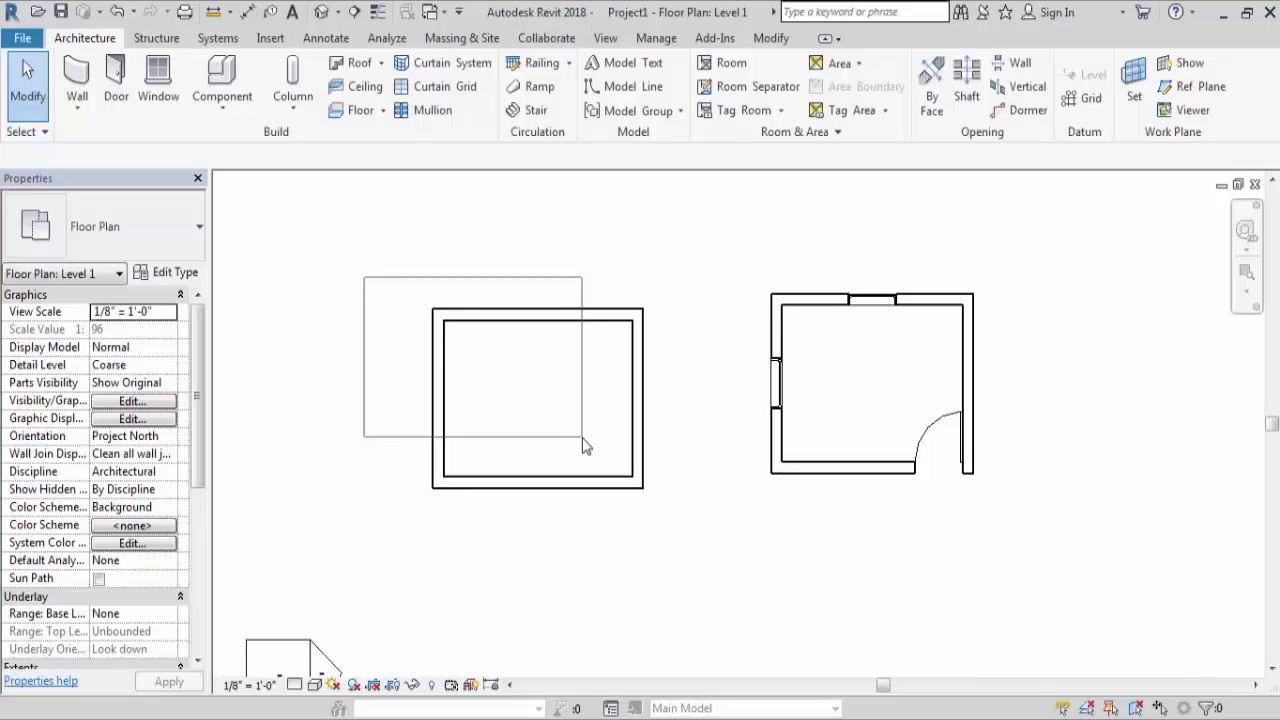
pyautogui.moveTo(583, 438); pyautogui.dragTo(1066, 601)
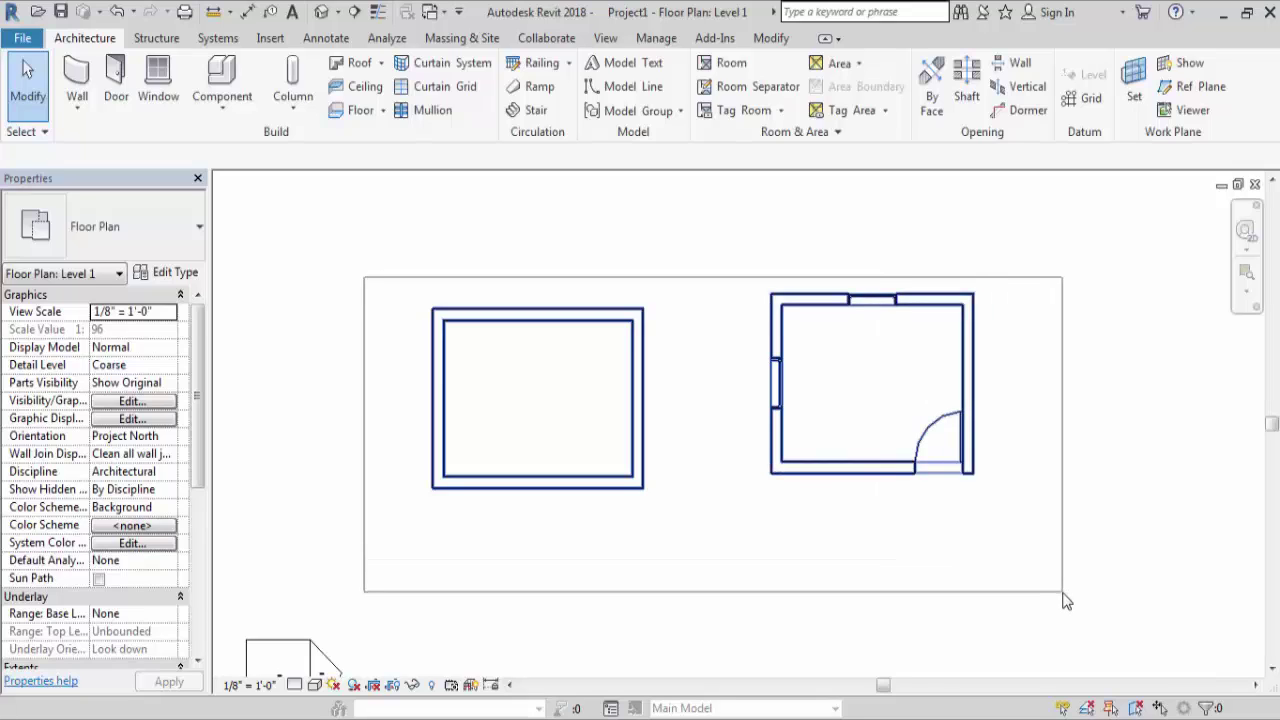
pyautogui.moveTo(1066, 601); pyautogui.dragTo(1066, 601)
pyautogui.moveTo(1066, 601); pyautogui.dragTo(1064, 600)
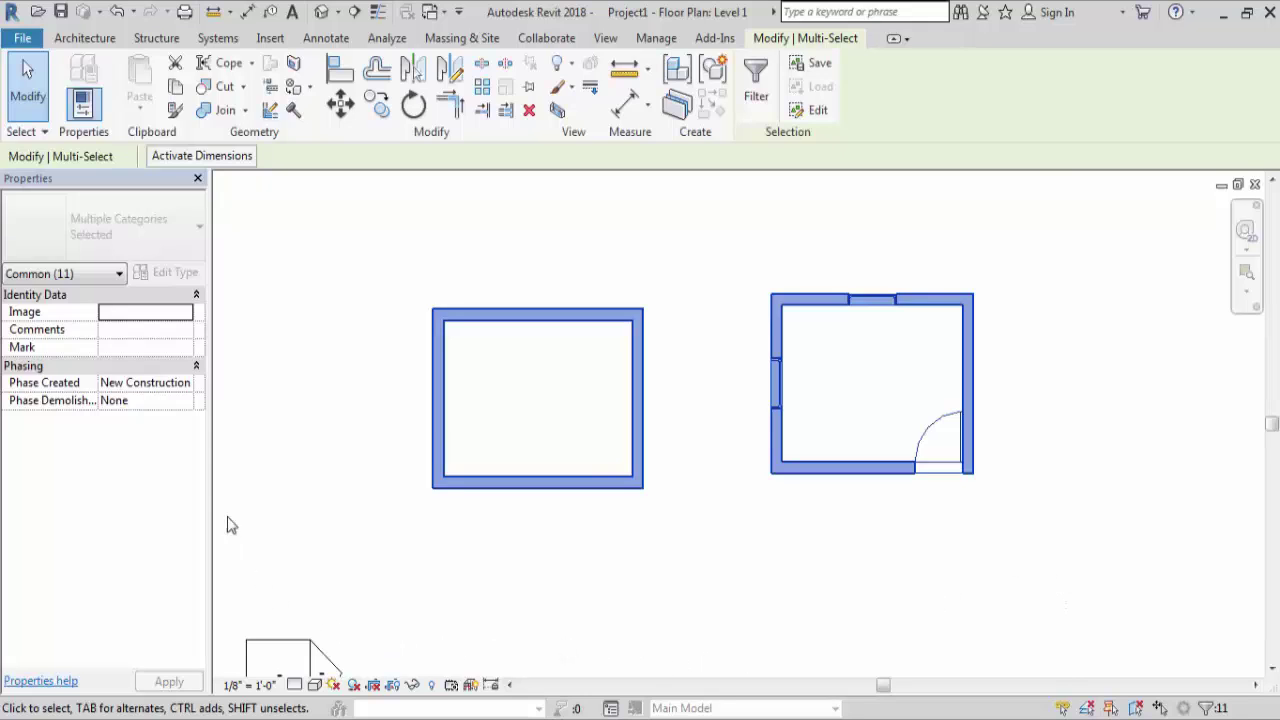
pyautogui.click(119, 275)
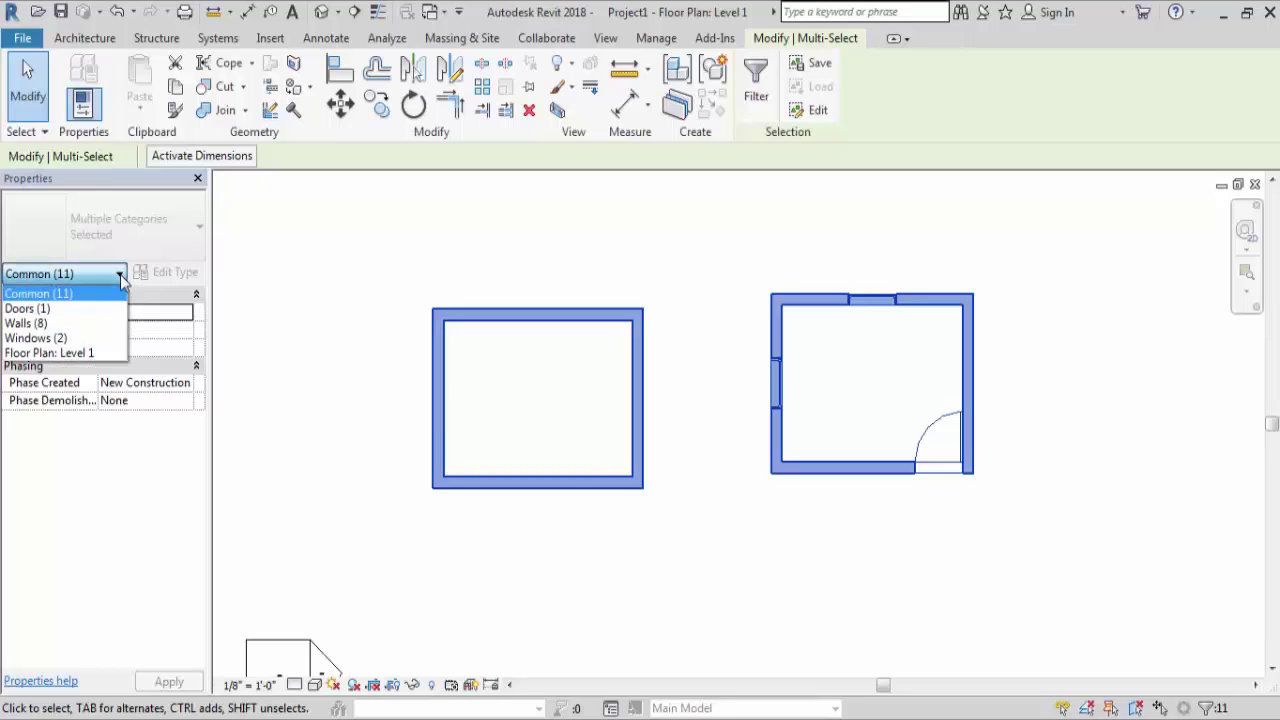
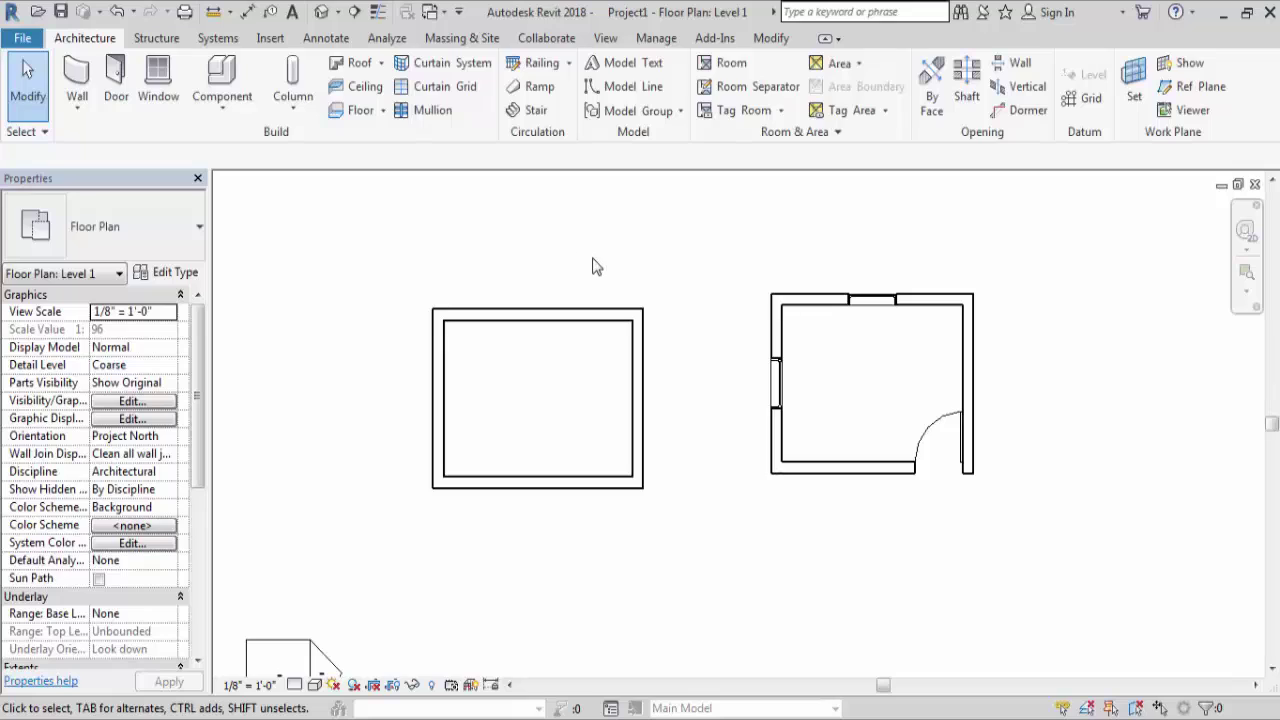
# Select only the empty room's upper wall with a crossing selection window, and clear the selection.
pyautogui.moveTo(535, 338); pyautogui.dragTo(493, 395)
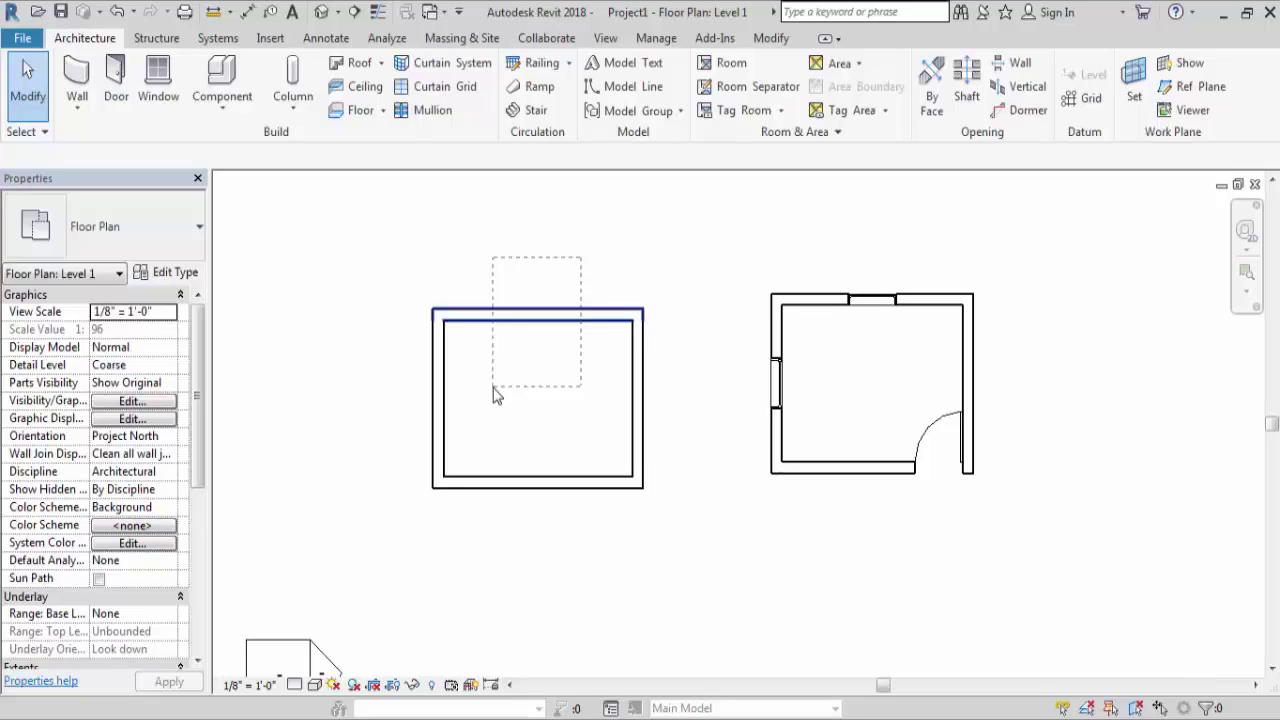
pyautogui.moveTo(493, 394); pyautogui.dragTo(484, 417)
pyautogui.moveTo(483, 411); pyautogui.dragTo(486, 414)
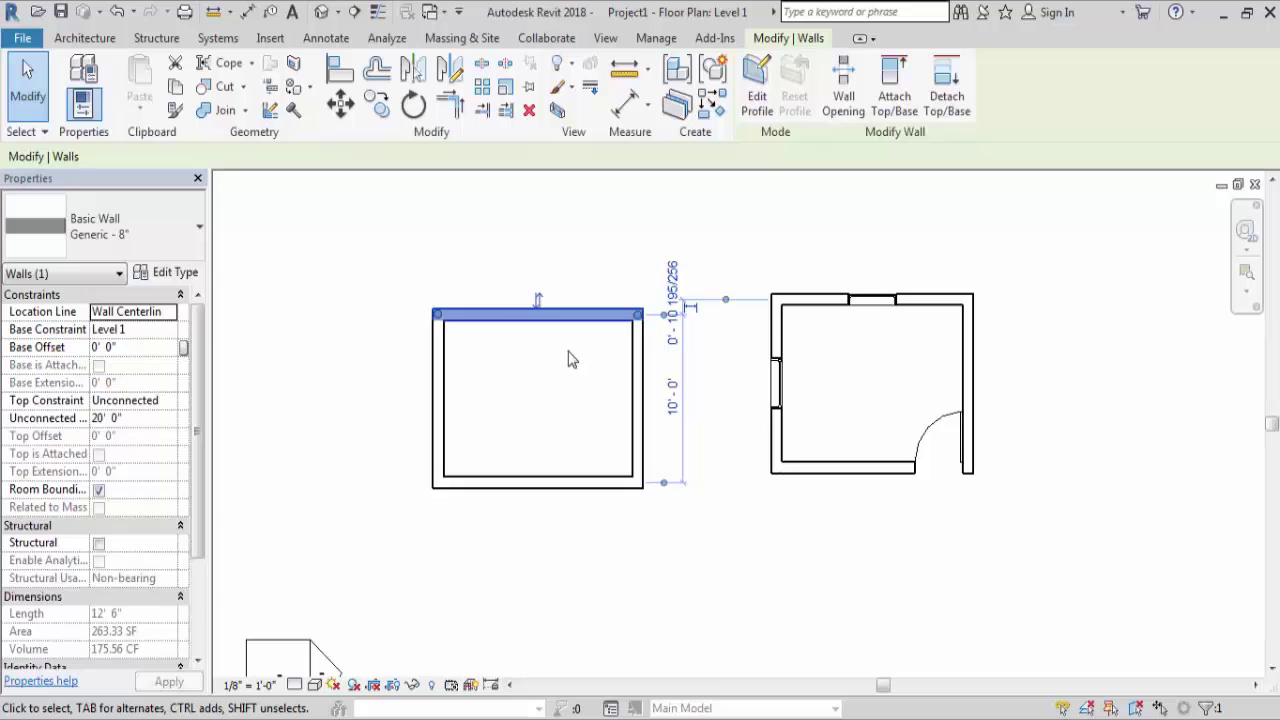
pyautogui.press('Escape')
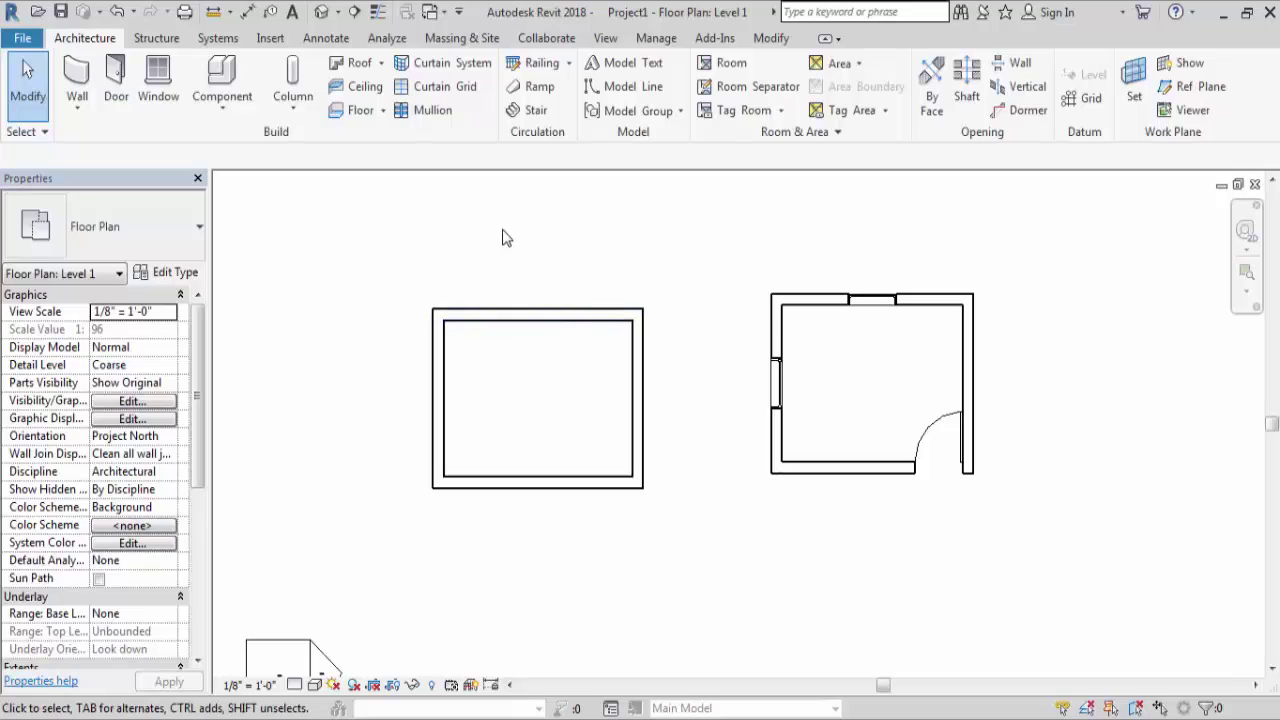
# Enclose the empty room's upper wall with a selection window, cross its upper and right walls with another, and clear the selection.
pyautogui.moveTo(375, 238); pyautogui.dragTo(684, 466)
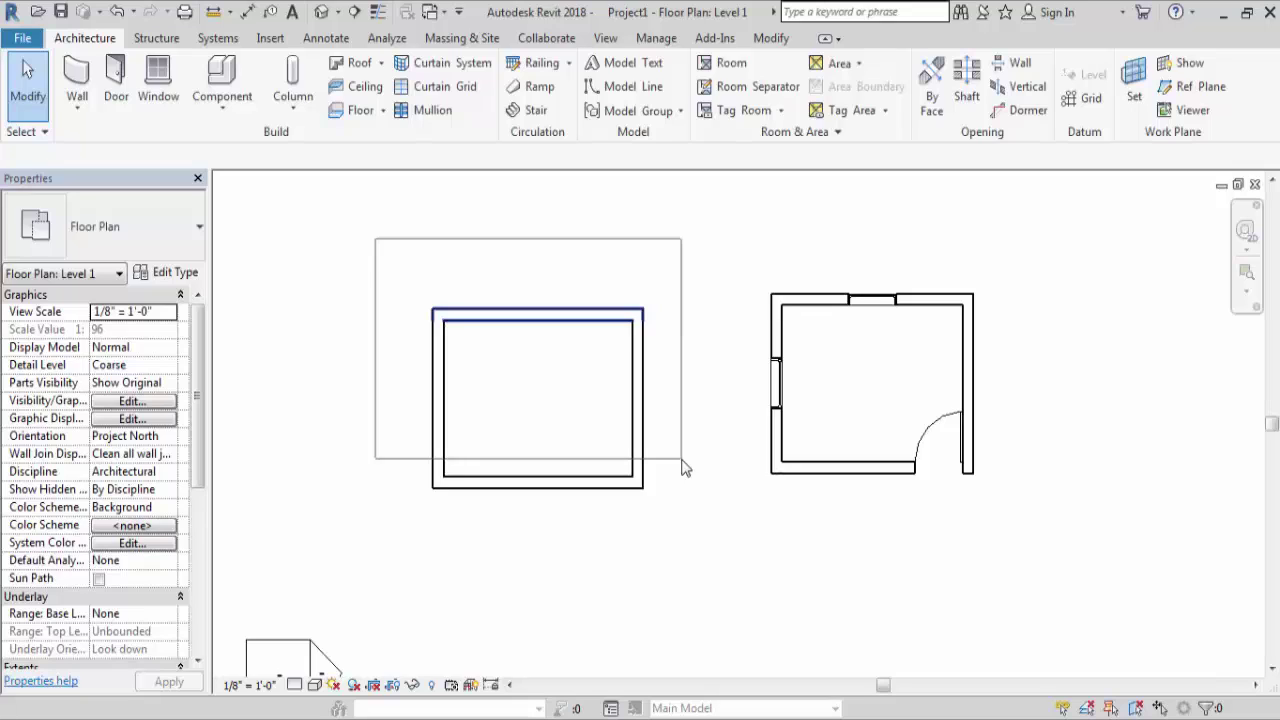
pyautogui.moveTo(684, 466); pyautogui.dragTo(680, 466)
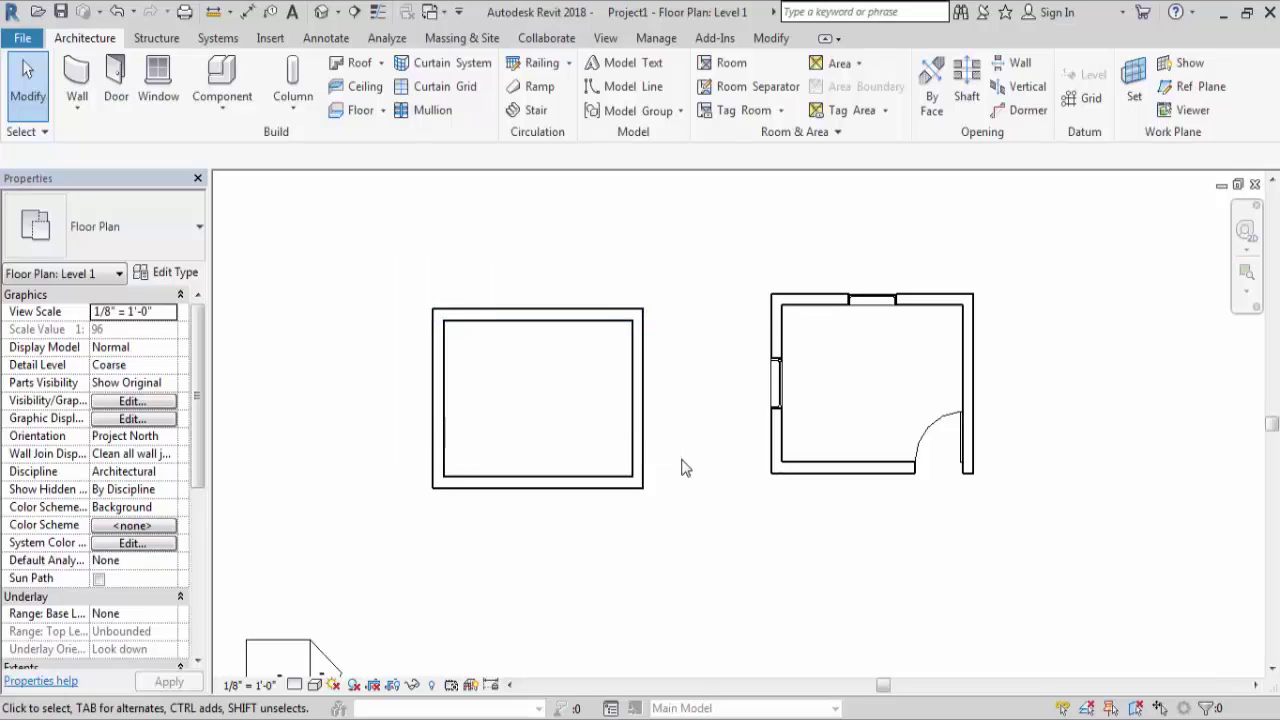
pyautogui.moveTo(705, 260); pyautogui.dragTo(530, 383)
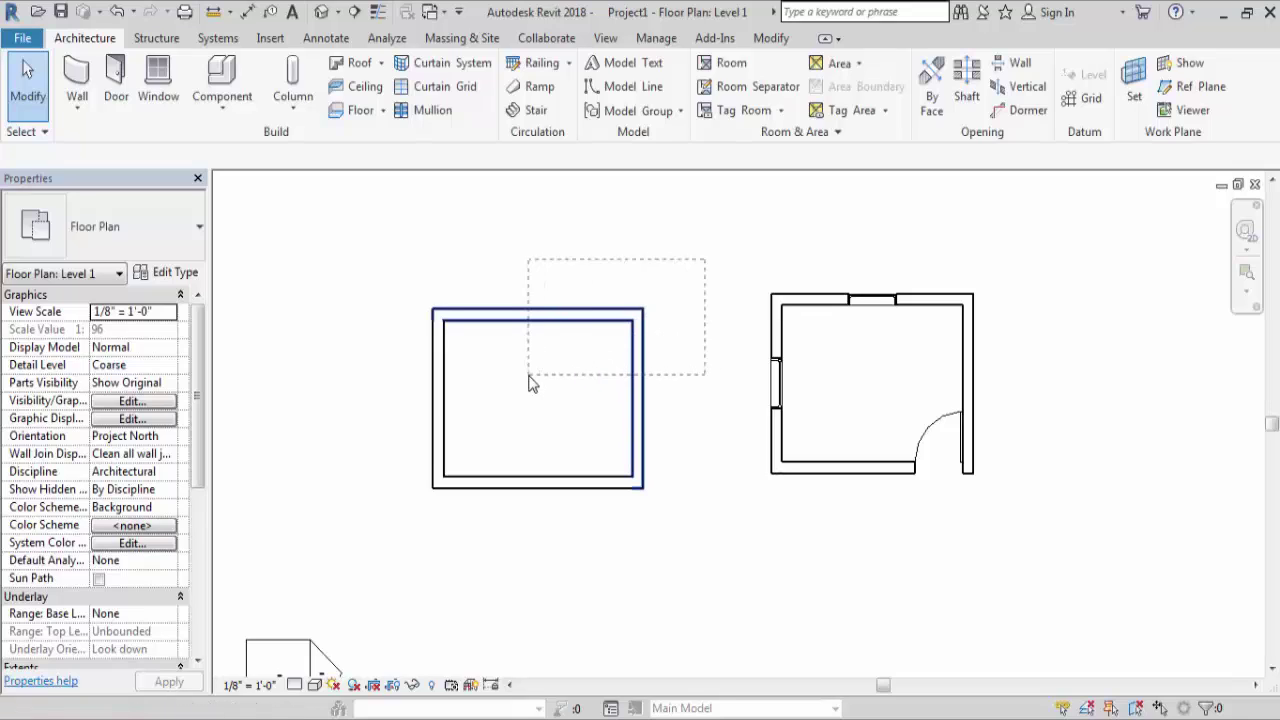
pyautogui.moveTo(530, 383); pyautogui.dragTo(530, 383)
pyautogui.press('Escape')
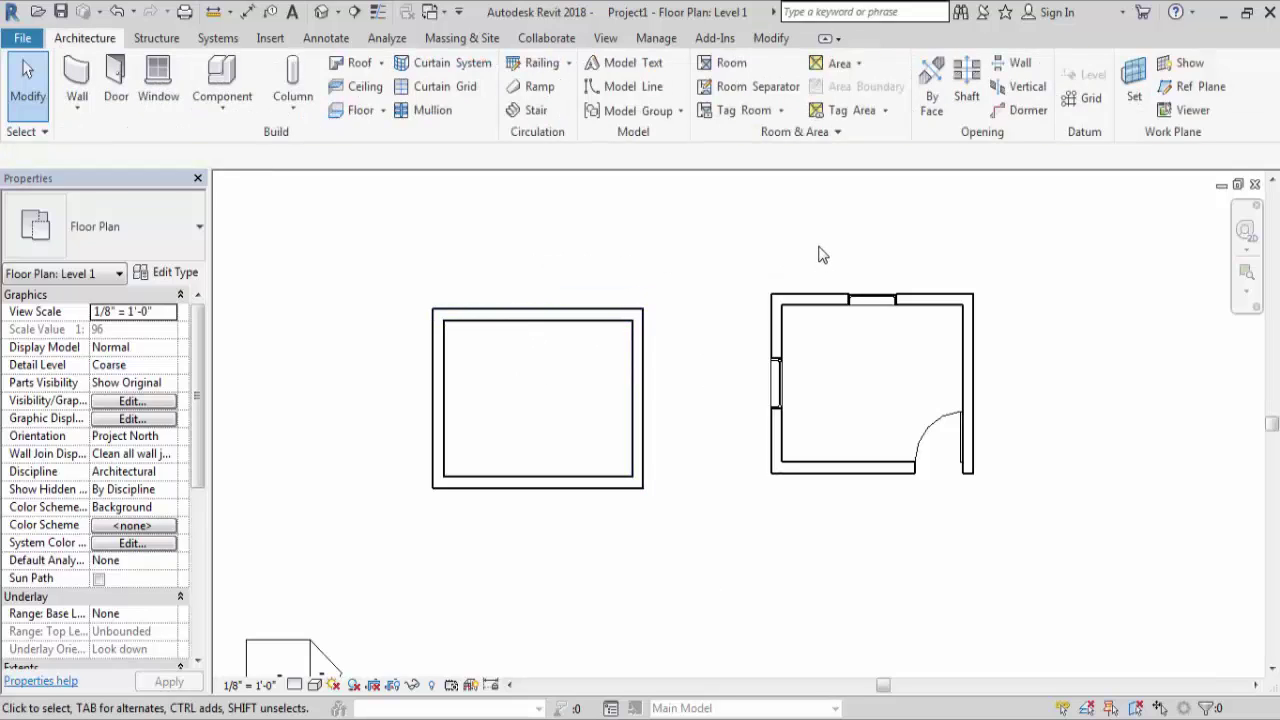
# Select the upper and facing walls of both rooms with one crossing window, clear them, restore them with Select Previous, and deselect everything.
pyautogui.moveTo(816, 250); pyautogui.dragTo(585, 352)
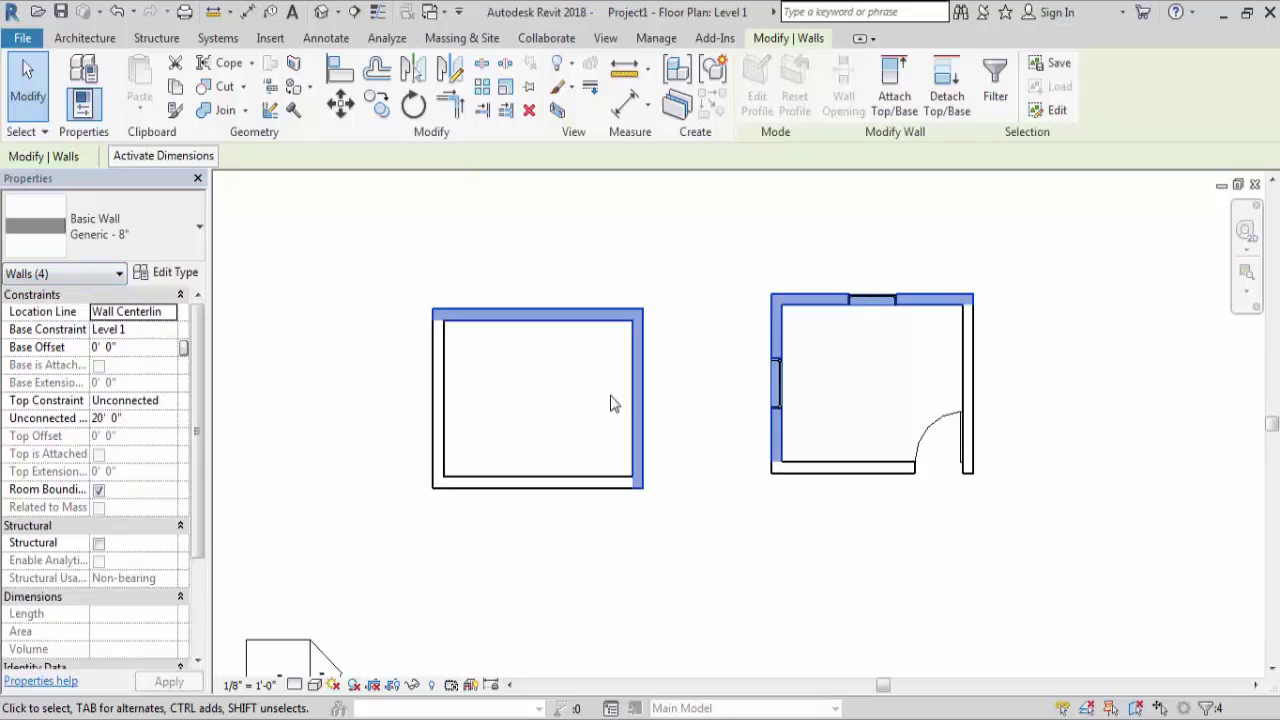
pyautogui.press('Escape')
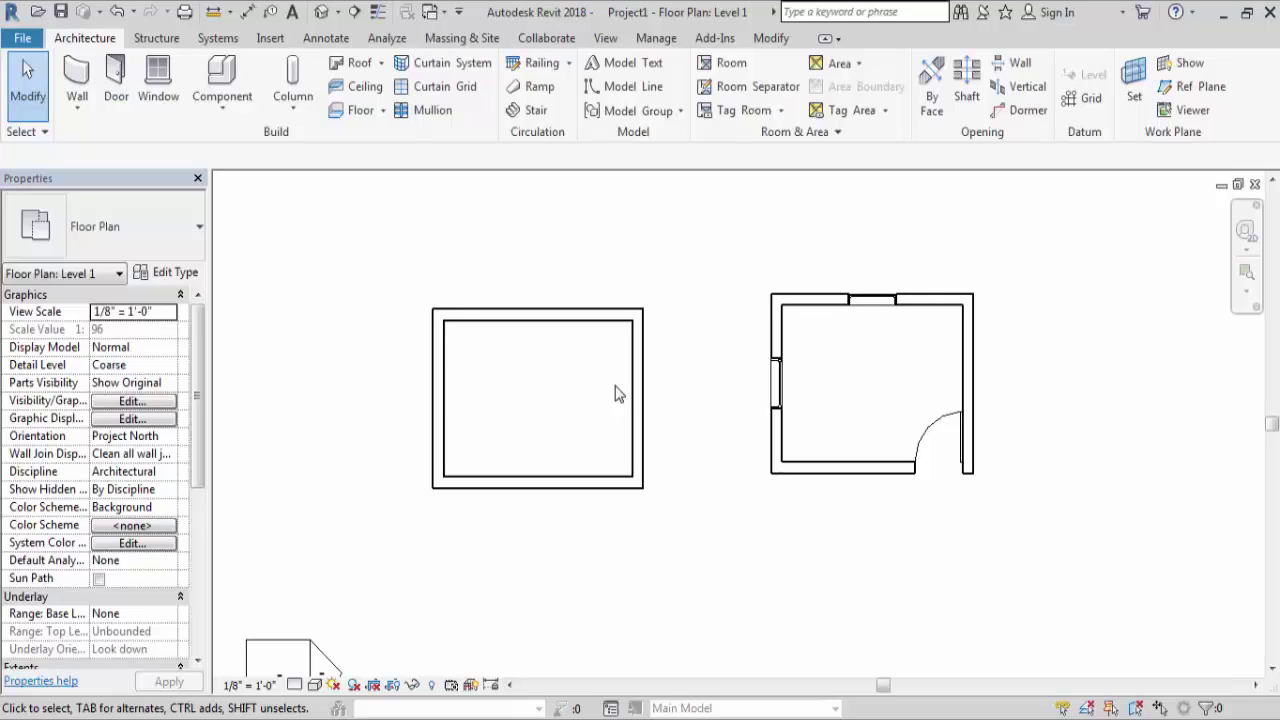
pyautogui.rightClick(548, 398)
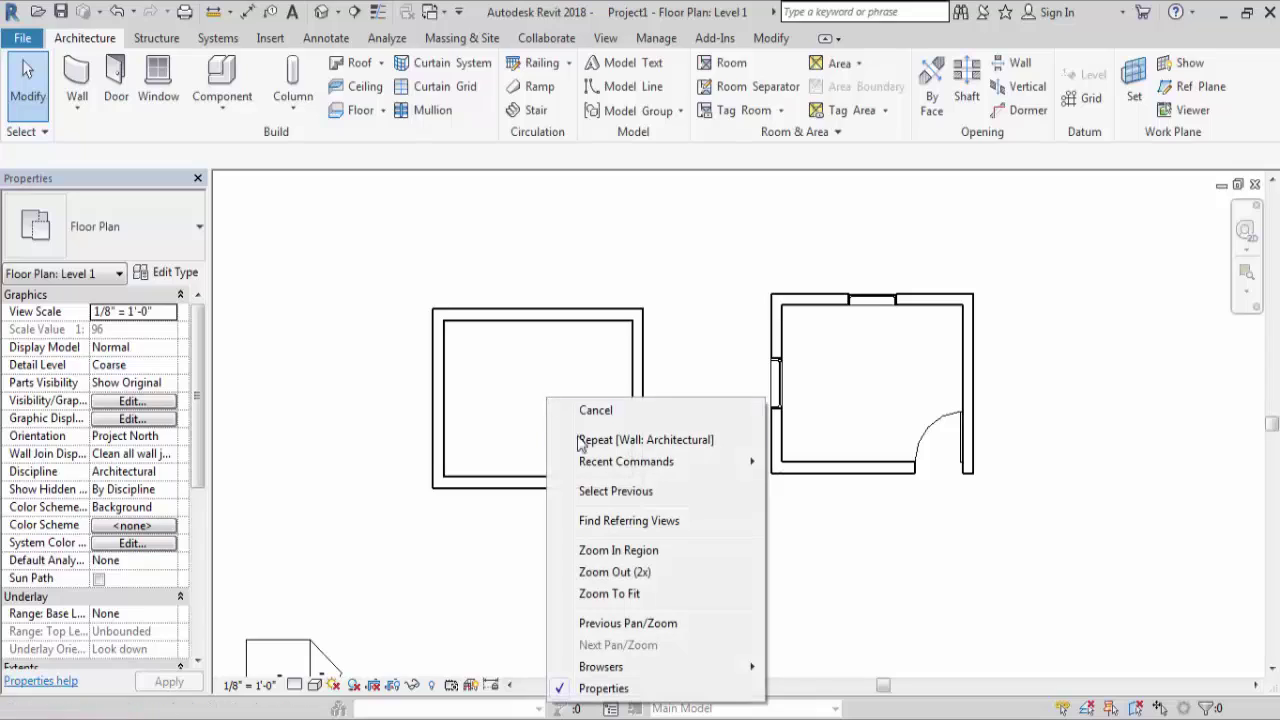
pyautogui.click(672, 493)
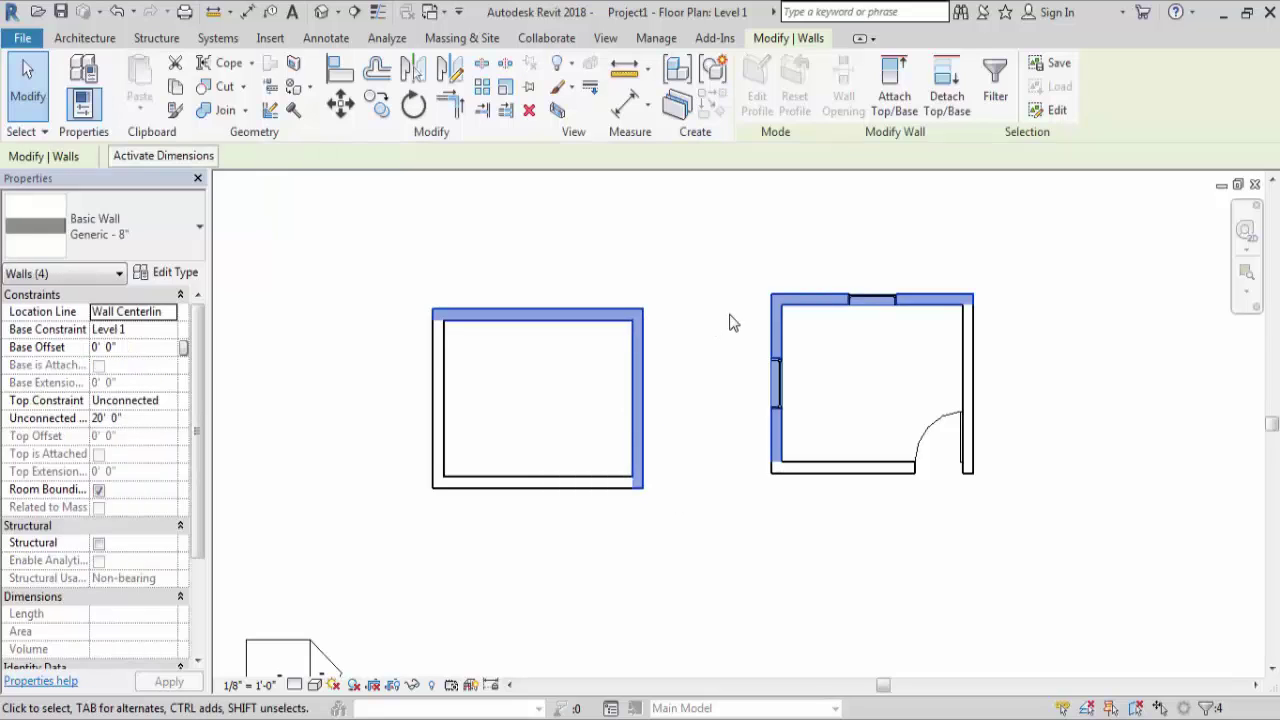
pyautogui.click(660, 531)
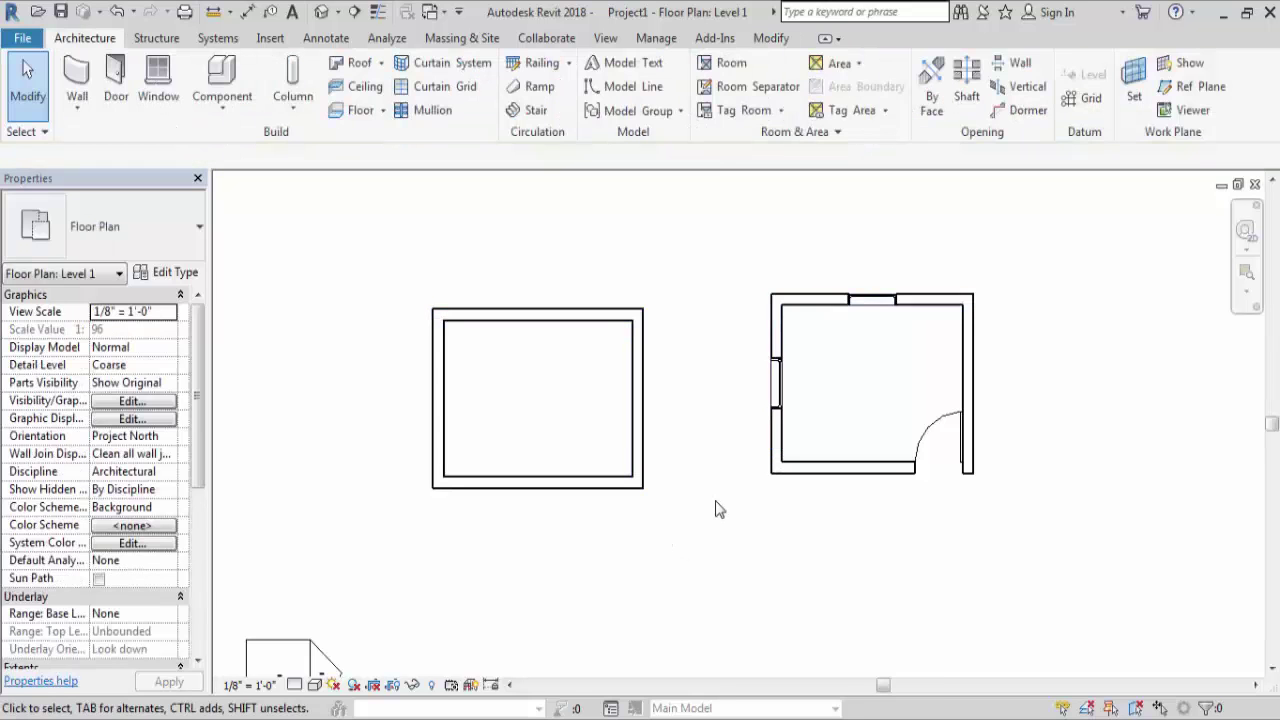
# Dismiss the save reminder and toggle the Select underlay elements option on and off again.
pyautogui.click(44, 132)
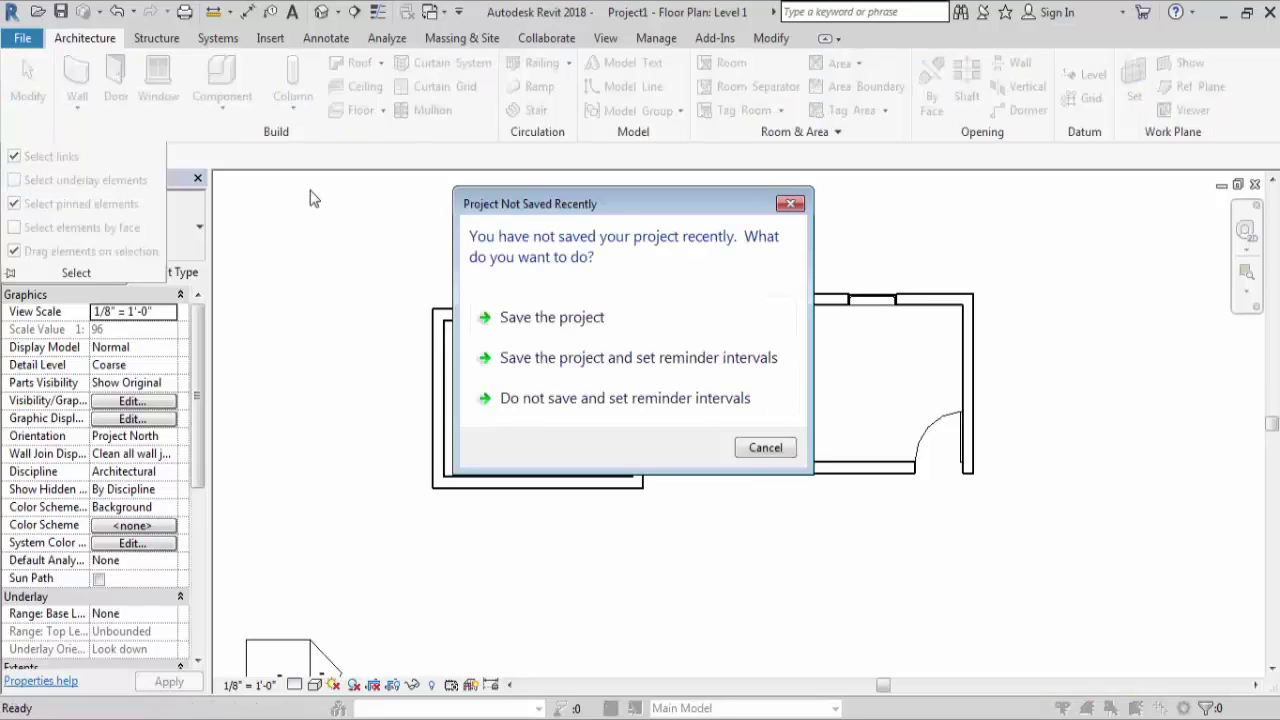
pyautogui.click(790, 205)
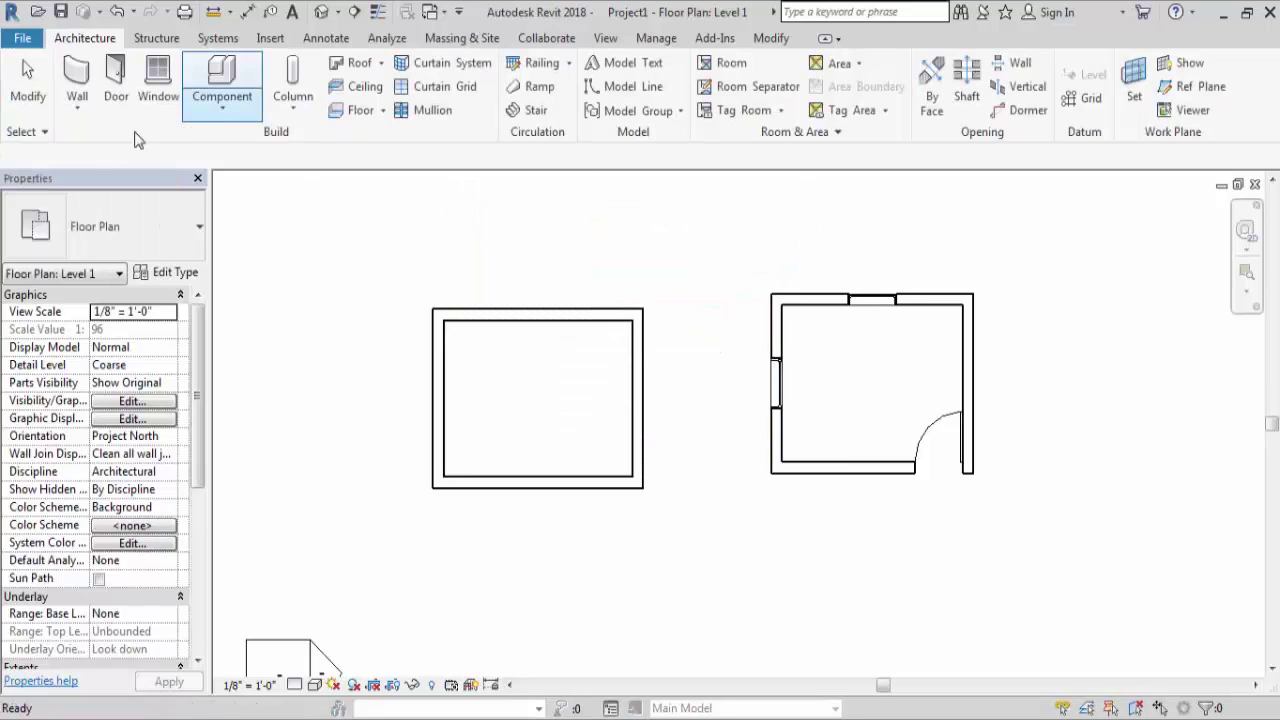
pyautogui.click(27, 131)
pyautogui.click(14, 180)
pyautogui.click(15, 181)
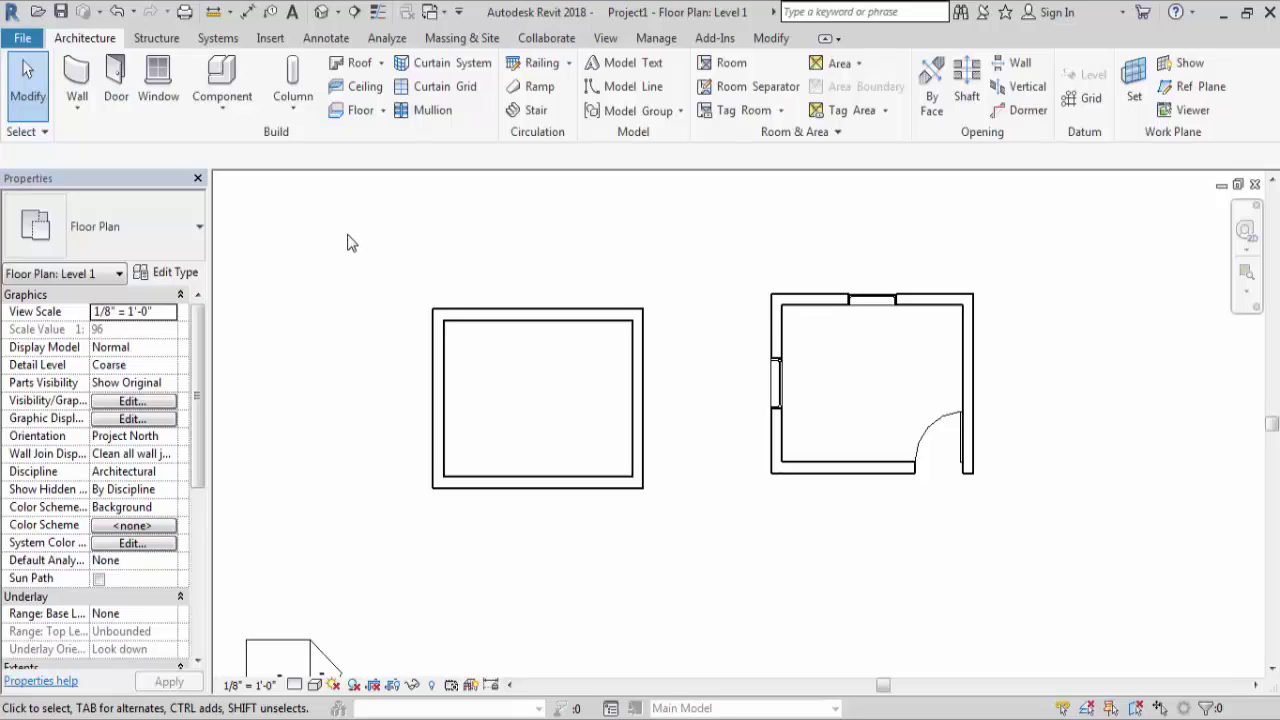
# Select both rooms with one enclosing window, then their upper parts with a crossing window, clearing the selection after each.
pyautogui.moveTo(347, 235); pyautogui.dragTo(1034, 583)
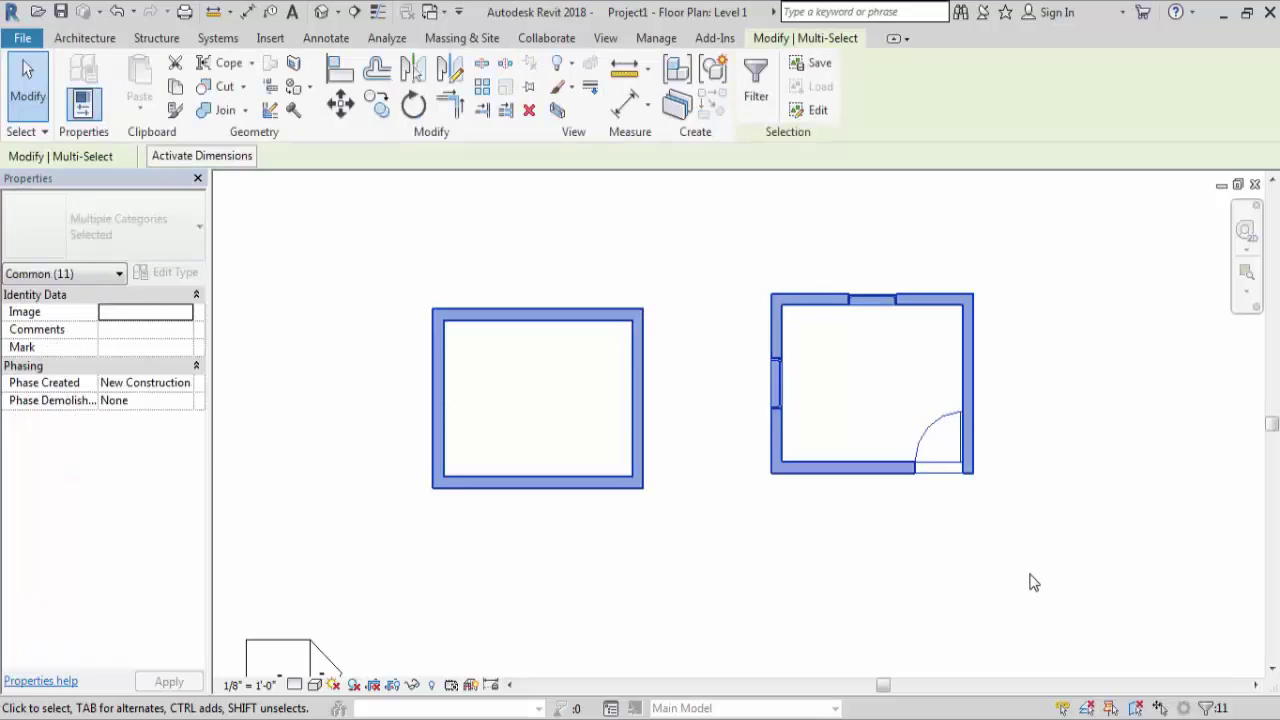
pyautogui.click(1034, 583)
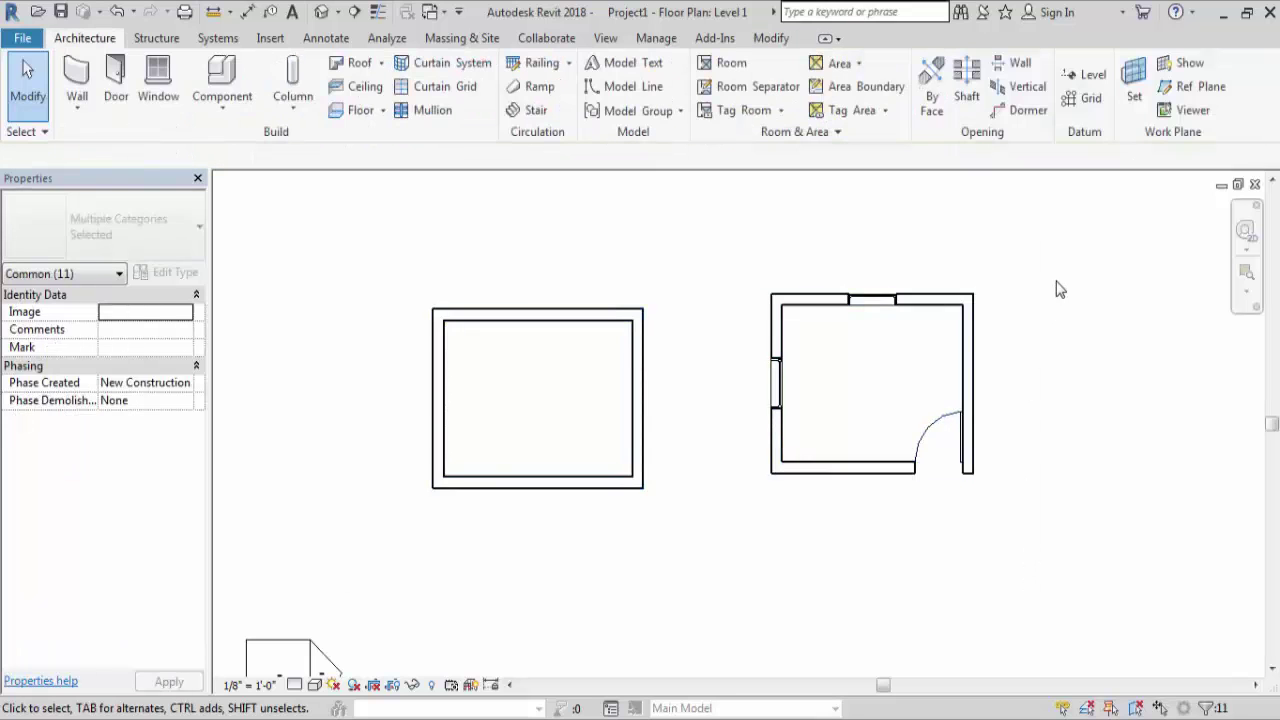
pyautogui.moveTo(1056, 280); pyautogui.dragTo(499, 415)
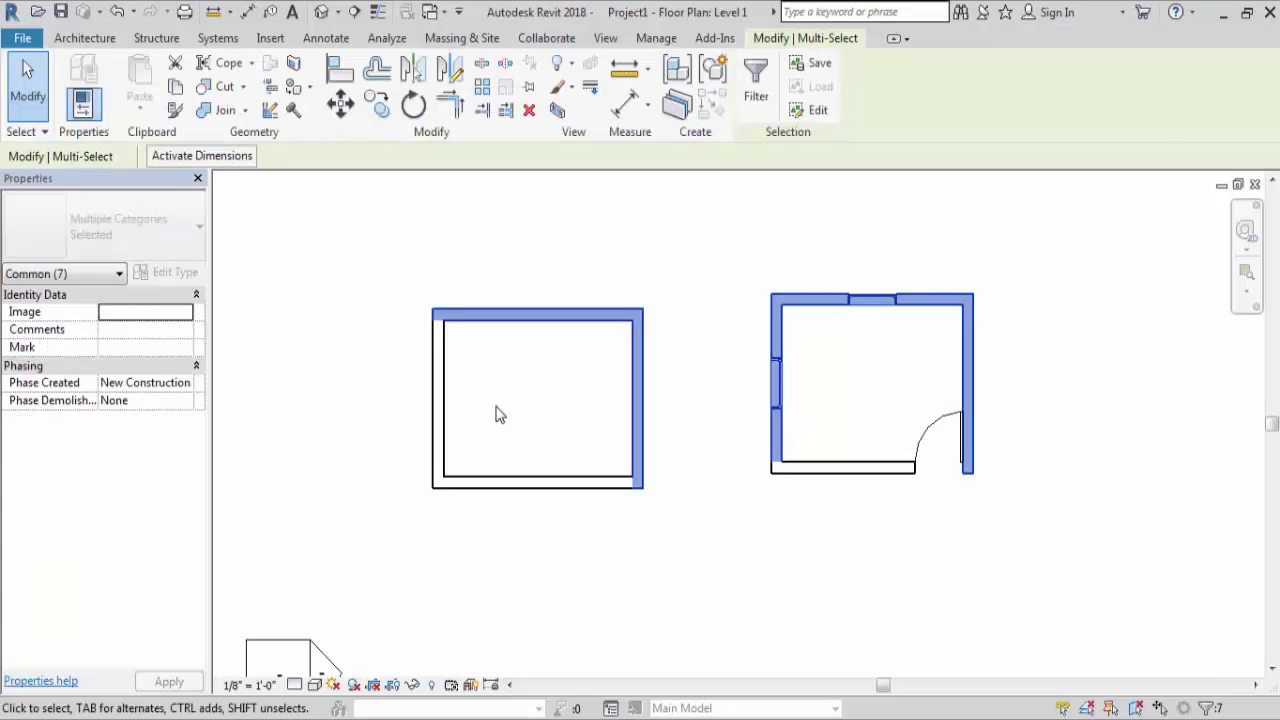
pyautogui.click(499, 415)
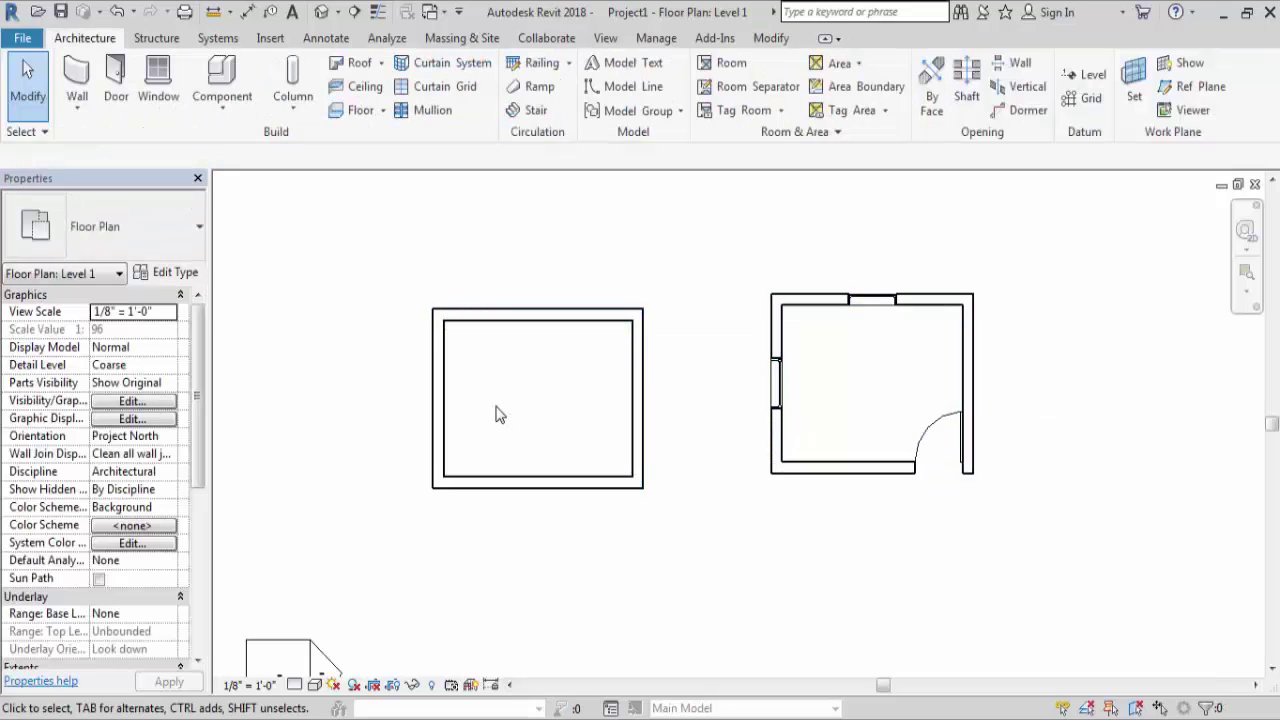
# Select the empty room's upper wall and then the furnished room's left wall individually, and clear the selection.
pyautogui.click(447, 383)
pyautogui.click(521, 316)
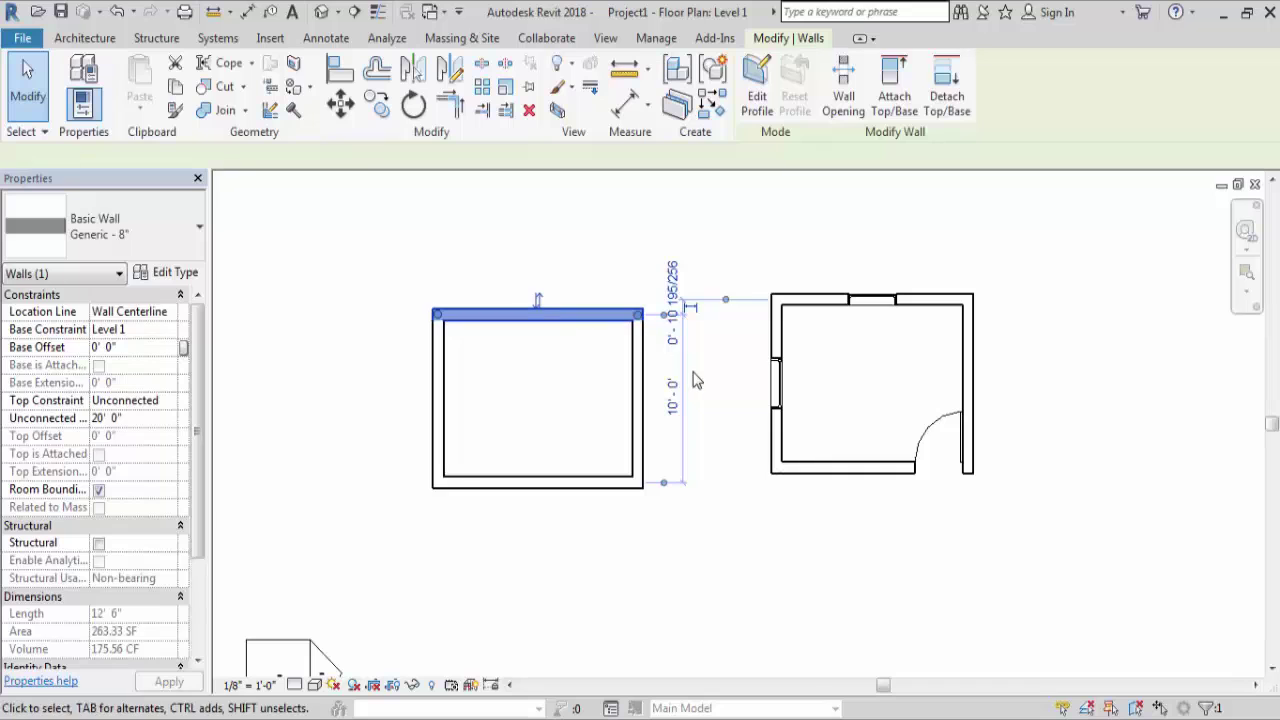
pyautogui.click(764, 383)
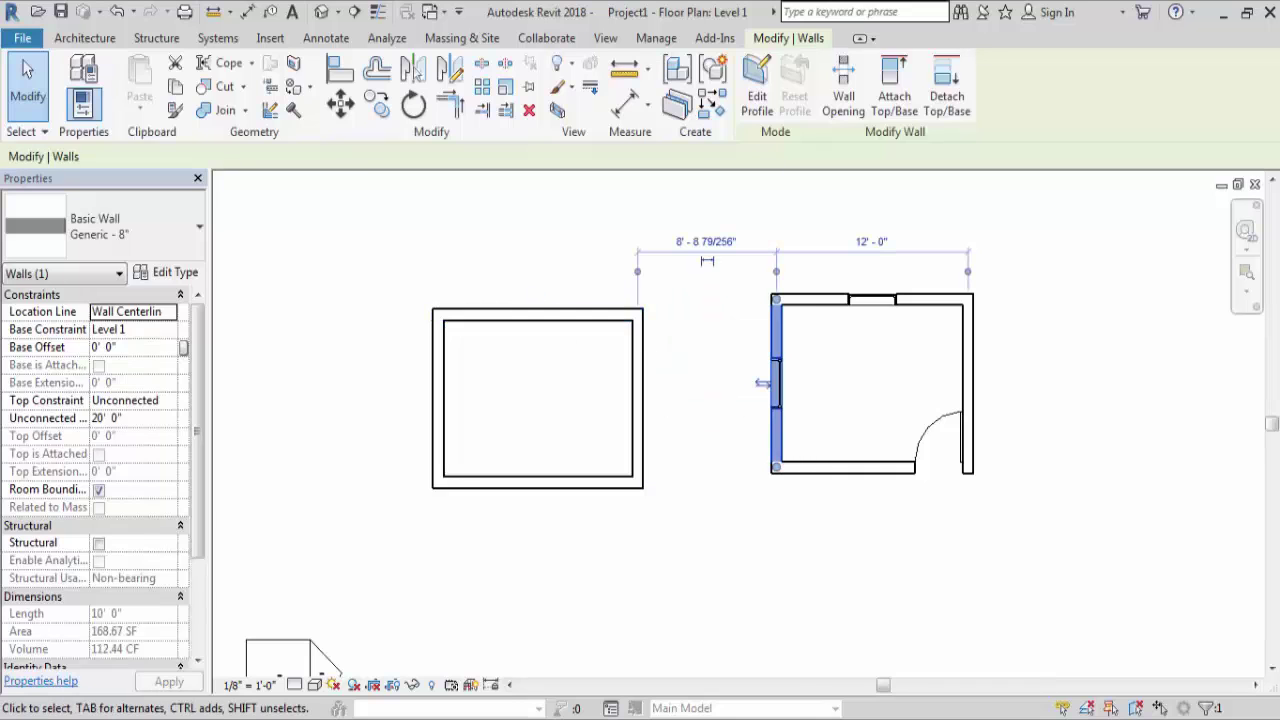
pyautogui.click(782, 608)
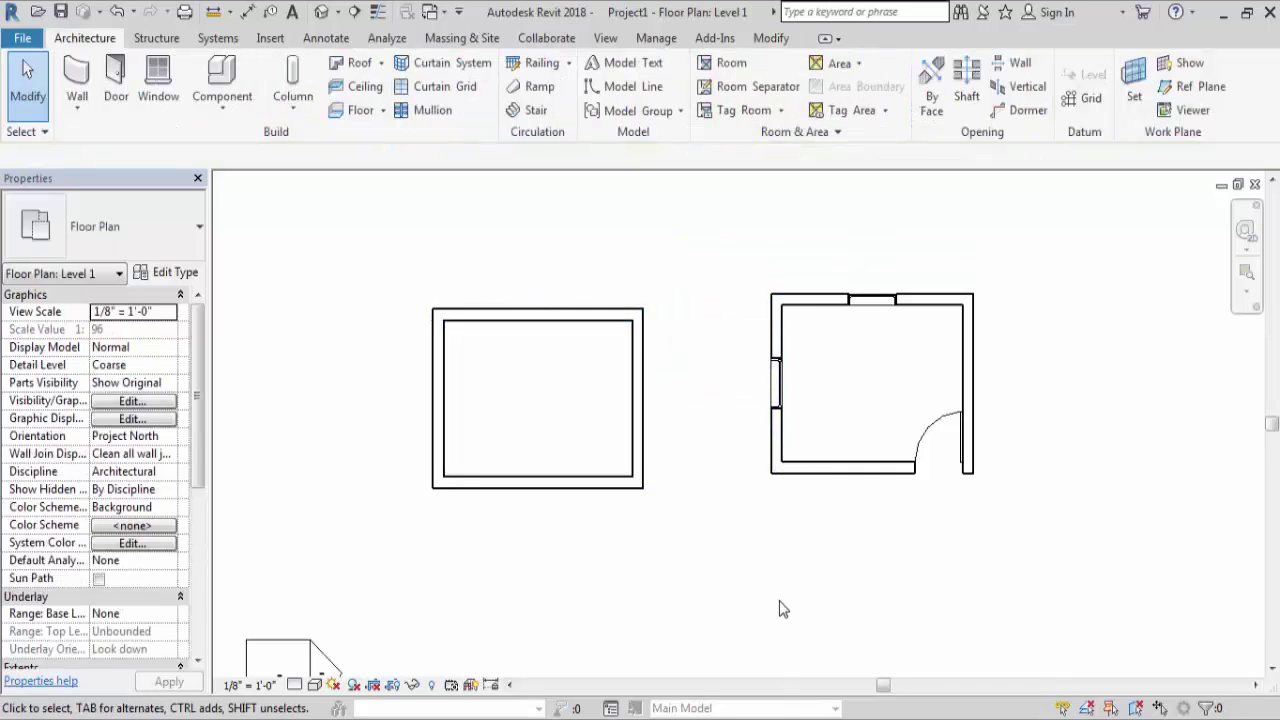